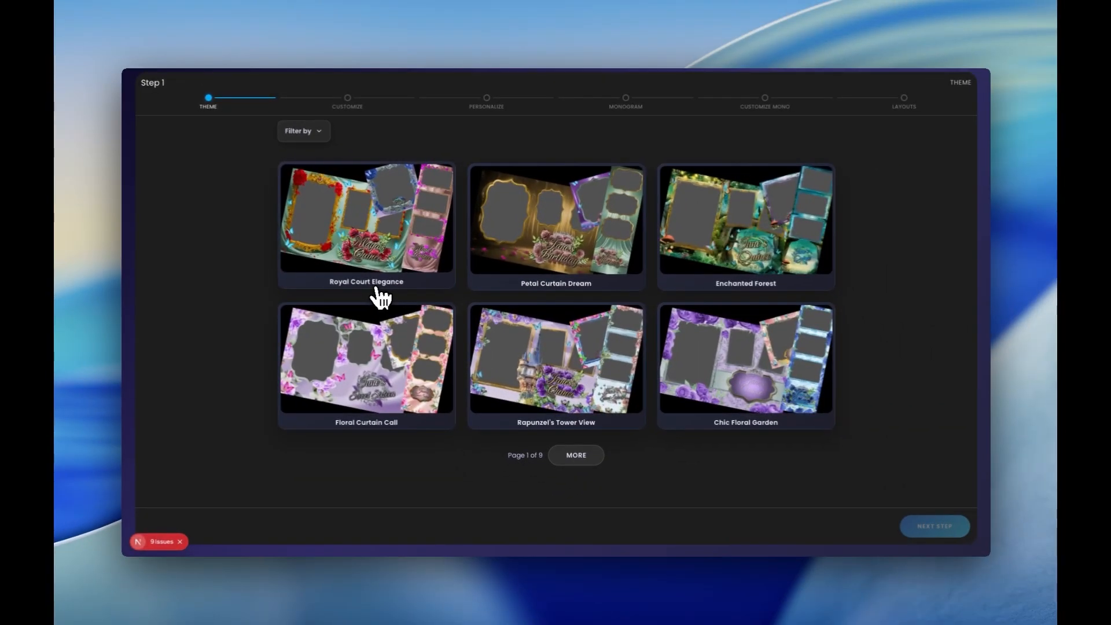
- Browse all nine pages of the theme gallery to compare the available photo booth template designs
{"action": "left_click", "coordinate": [589, 461]}
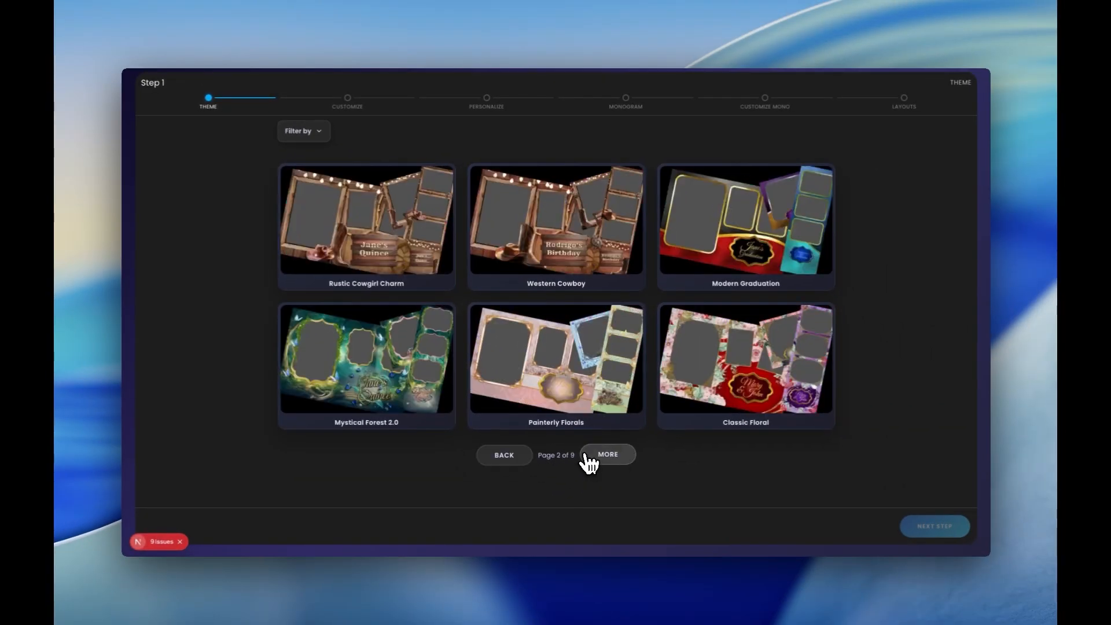
{"action": "left_click", "coordinate": [600, 461]}
{"action": "left_click", "coordinate": [607, 461]}
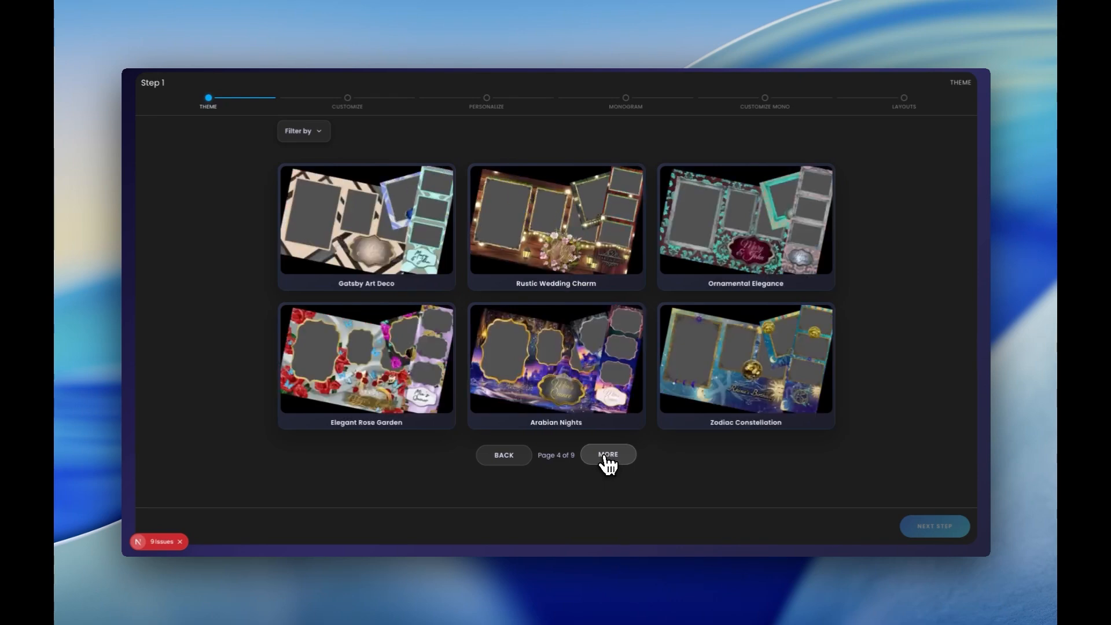
{"action": "left_click", "coordinate": [515, 463]}
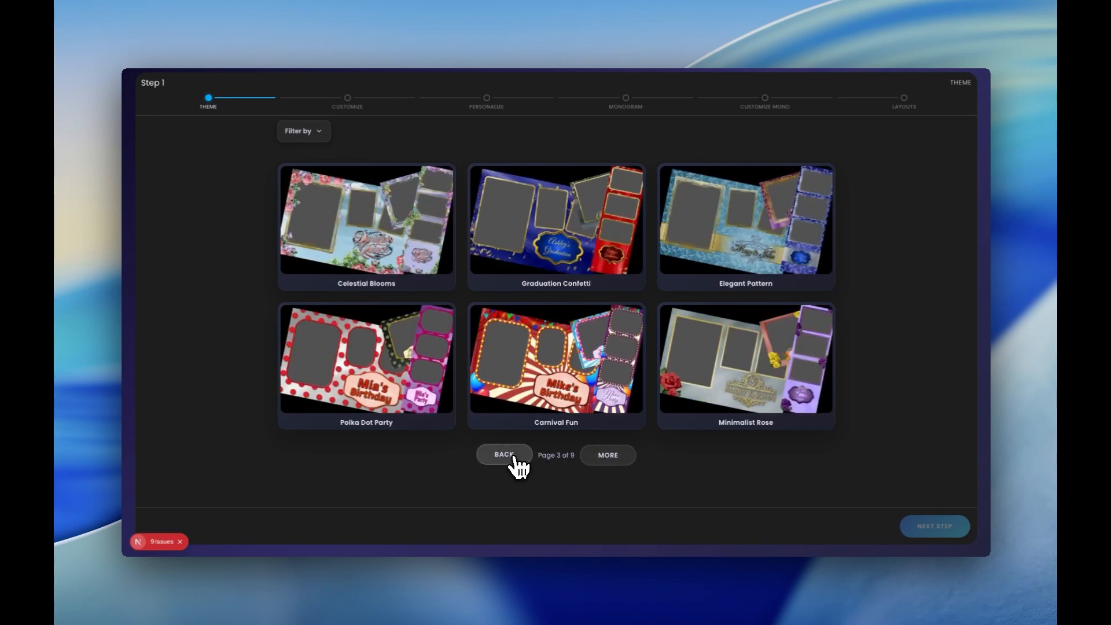
{"action": "left_click", "coordinate": [514, 463]}
{"action": "left_click", "coordinate": [514, 462]}
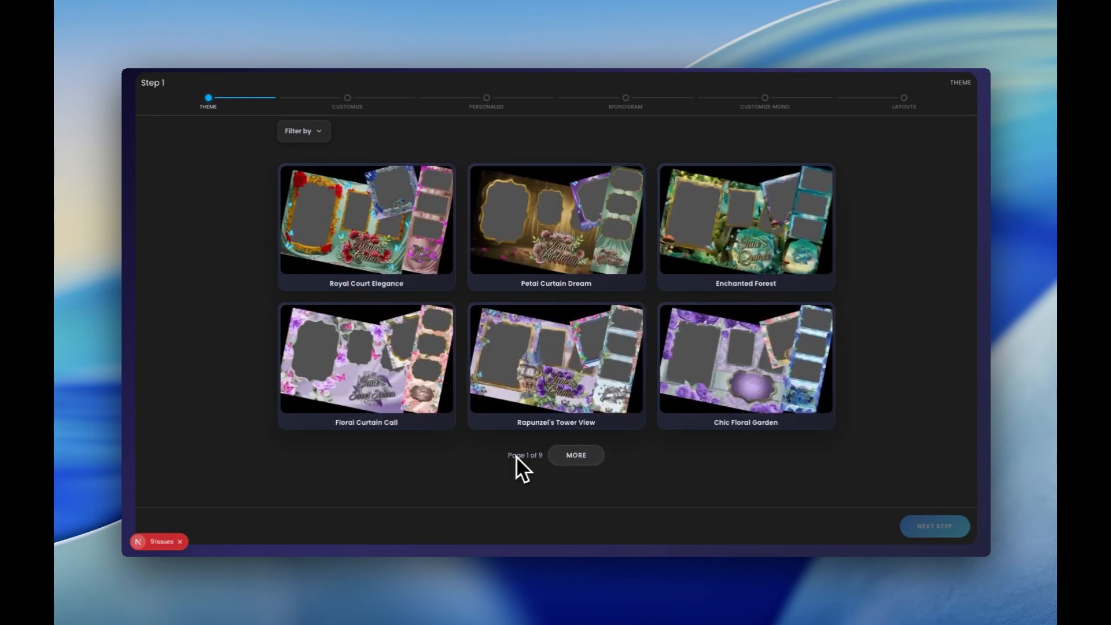
{"action": "left_click", "coordinate": [584, 454]}
{"action": "left_click", "coordinate": [596, 458]}
{"action": "left_click", "coordinate": [605, 457]}
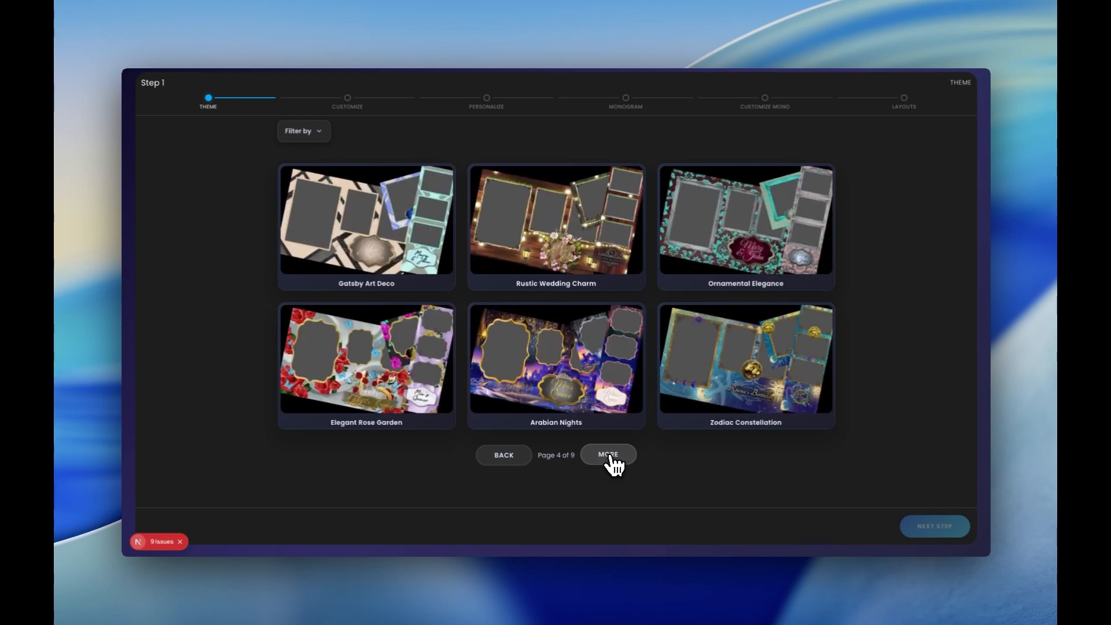
{"action": "left_click", "coordinate": [612, 463]}
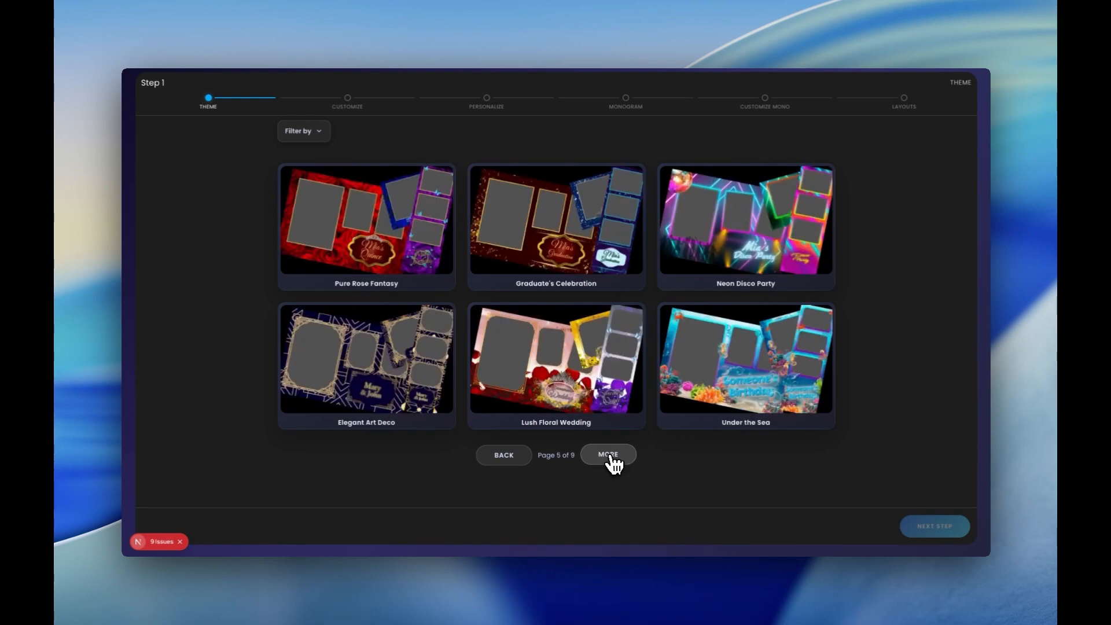
{"action": "left_click", "coordinate": [613, 463]}
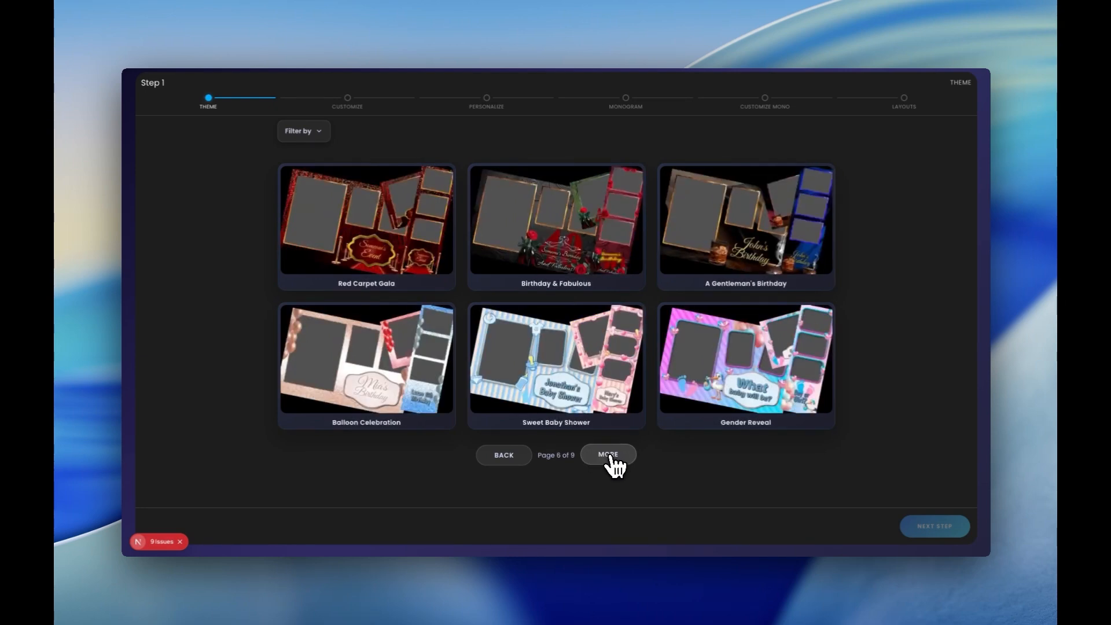
{"action": "left_click", "coordinate": [612, 463]}
{"action": "left_click", "coordinate": [608, 463]}
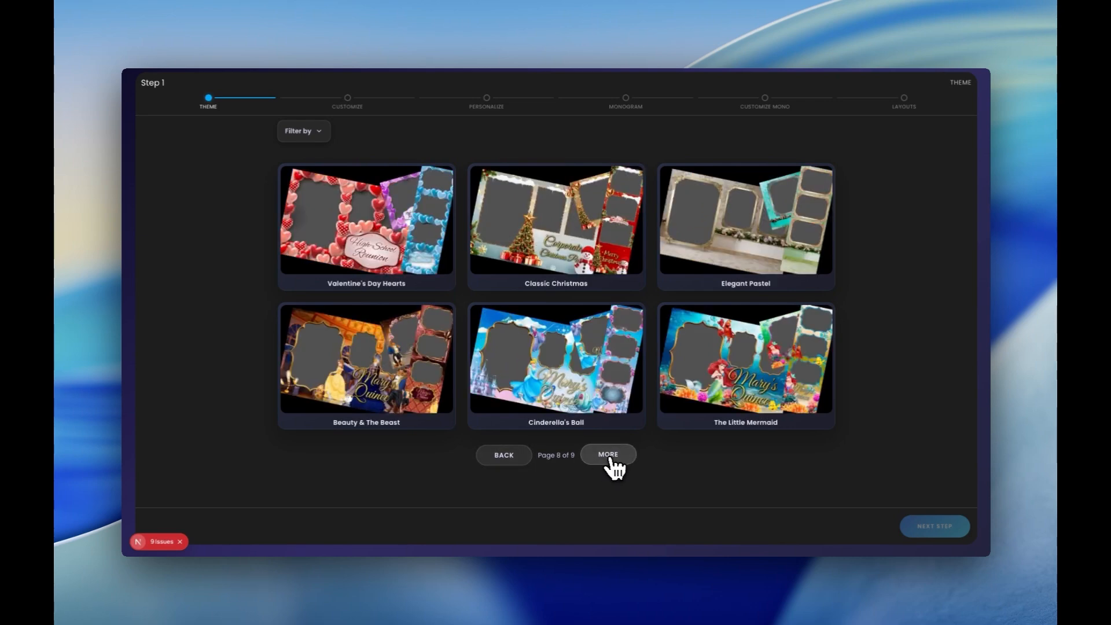
{"action": "left_click", "coordinate": [611, 460]}
{"action": "scroll", "coordinate": [530, 484], "scroll_direction": "down", "scroll_amount": 1}
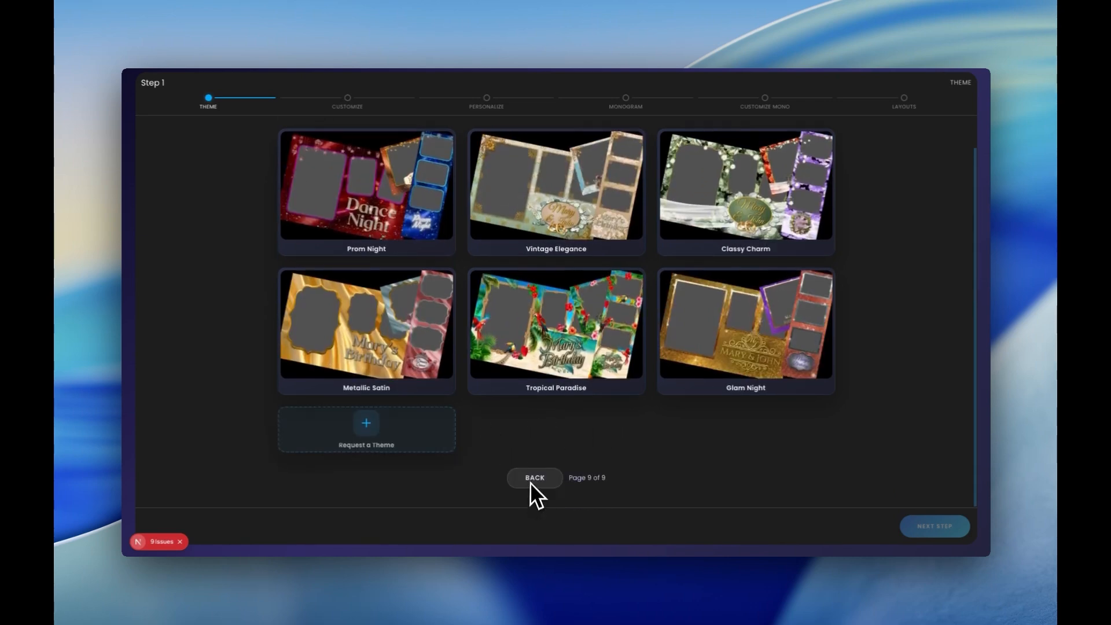
{"action": "left_click", "coordinate": [530, 484]}
{"action": "left_click", "coordinate": [511, 464]}
{"action": "left_click", "coordinate": [513, 461]}
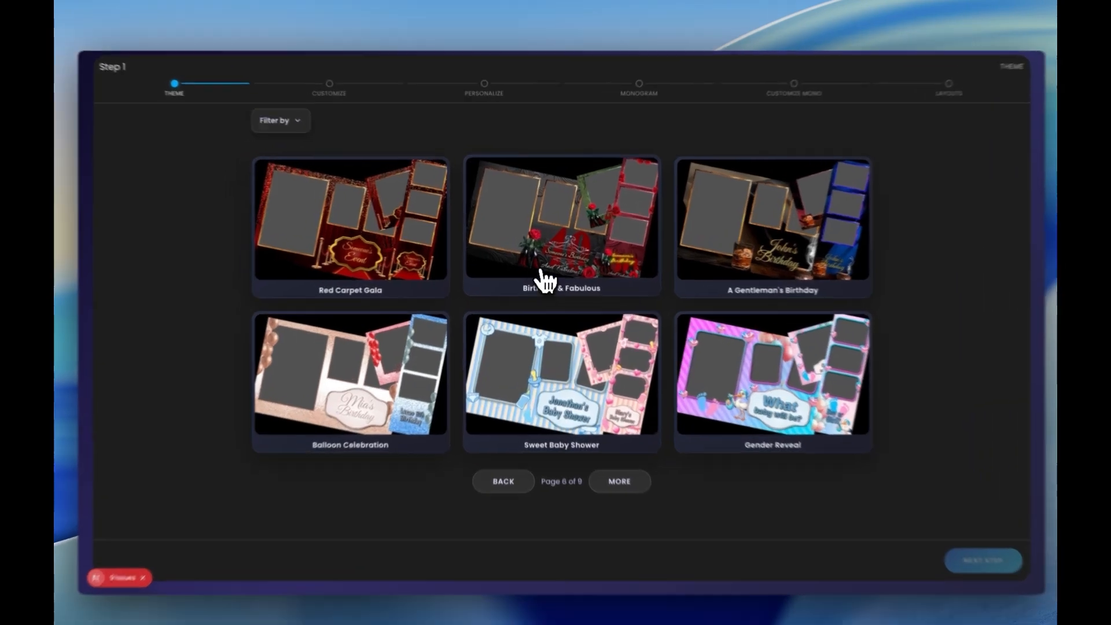
- Choose the Birthday & Fabulous theme after trying Gender Reveal, and continue to its customization options
{"action": "left_click", "coordinate": [535, 270]}
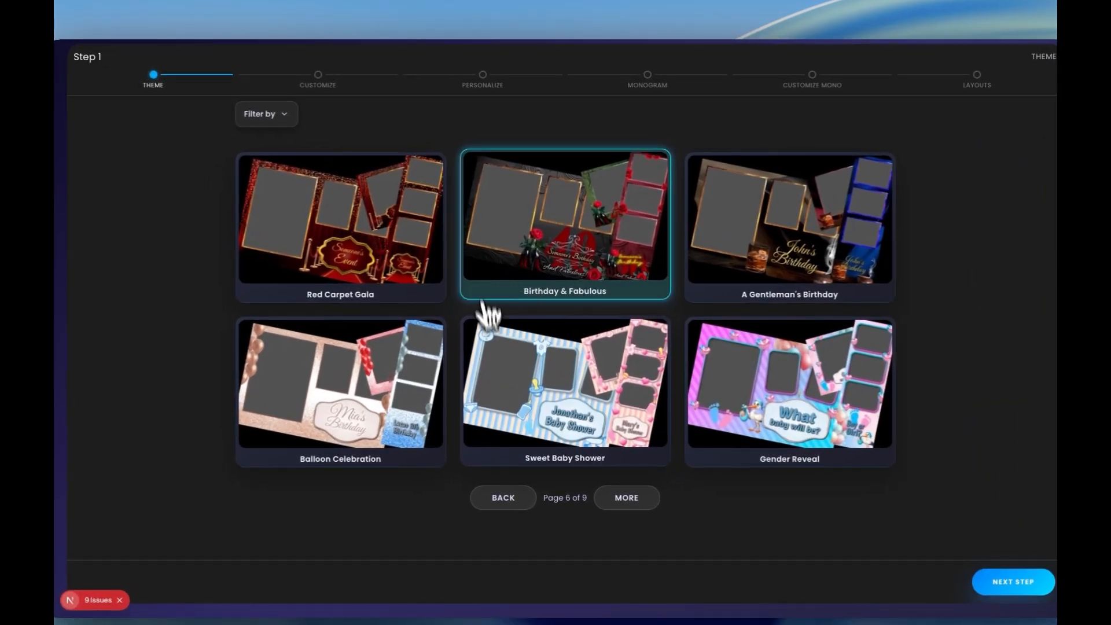
{"action": "left_click", "coordinate": [762, 402]}
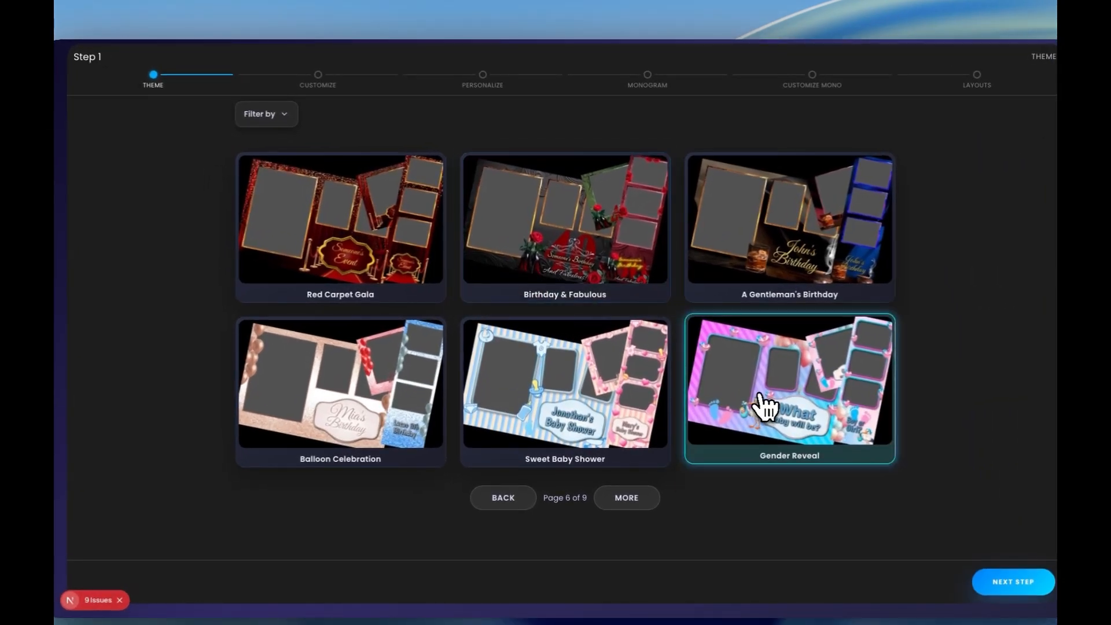
{"action": "left_click", "coordinate": [637, 279]}
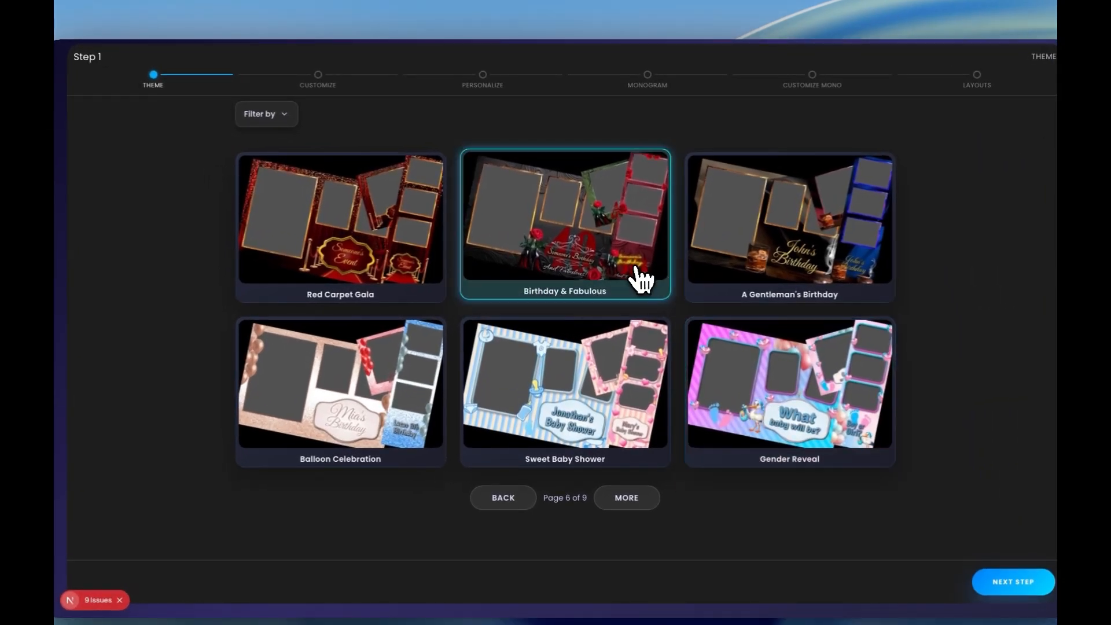
{"action": "left_click", "coordinate": [1028, 579]}
- Check the frame color choices and set the age celebration to 50 And Fabulous
{"action": "left_click", "coordinate": [199, 157]}
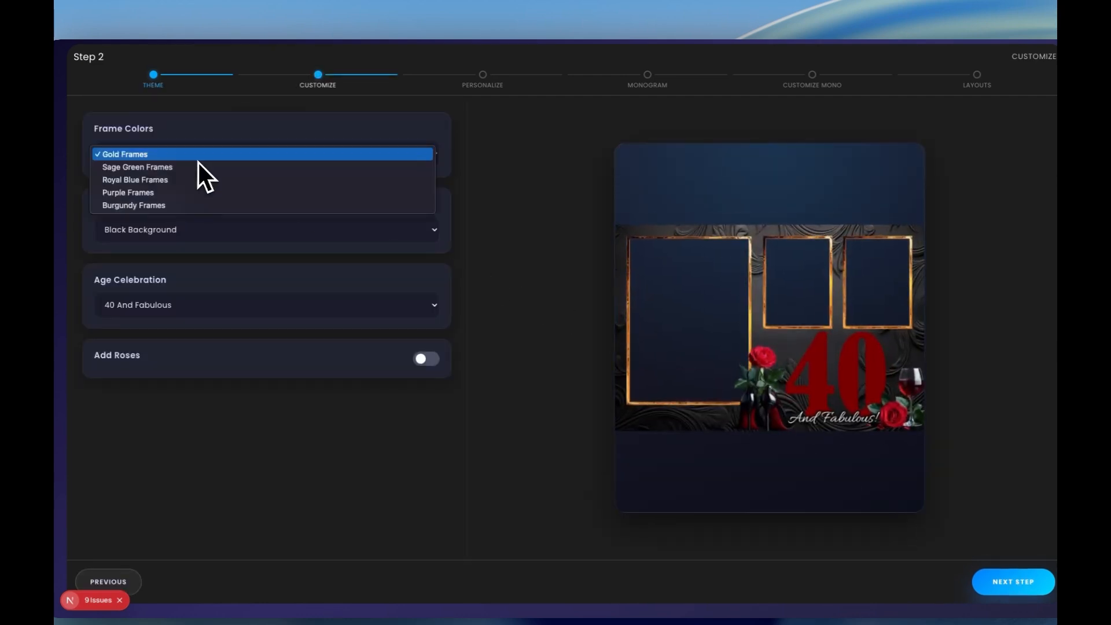
{"action": "left_click", "coordinate": [203, 144]}
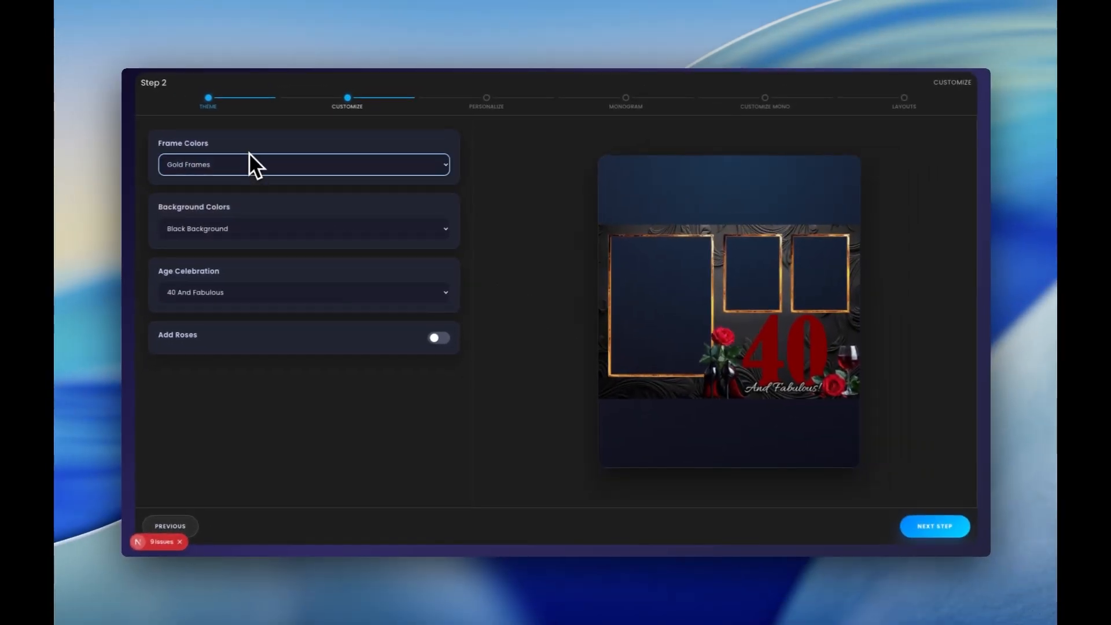
{"action": "left_click", "coordinate": [237, 293]}
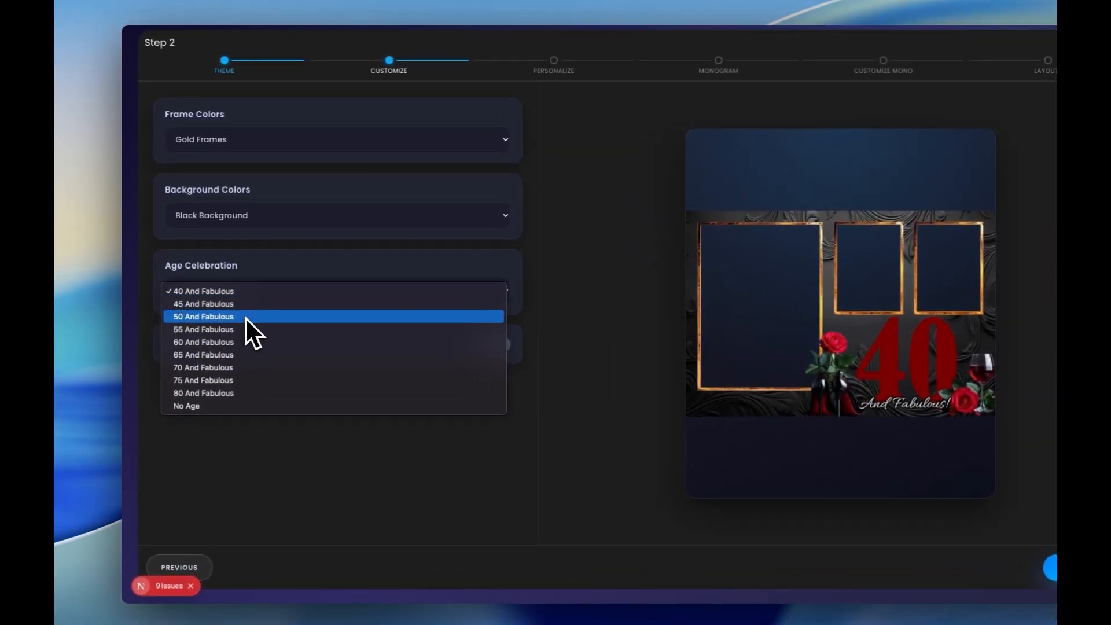
{"action": "left_click", "coordinate": [240, 317]}
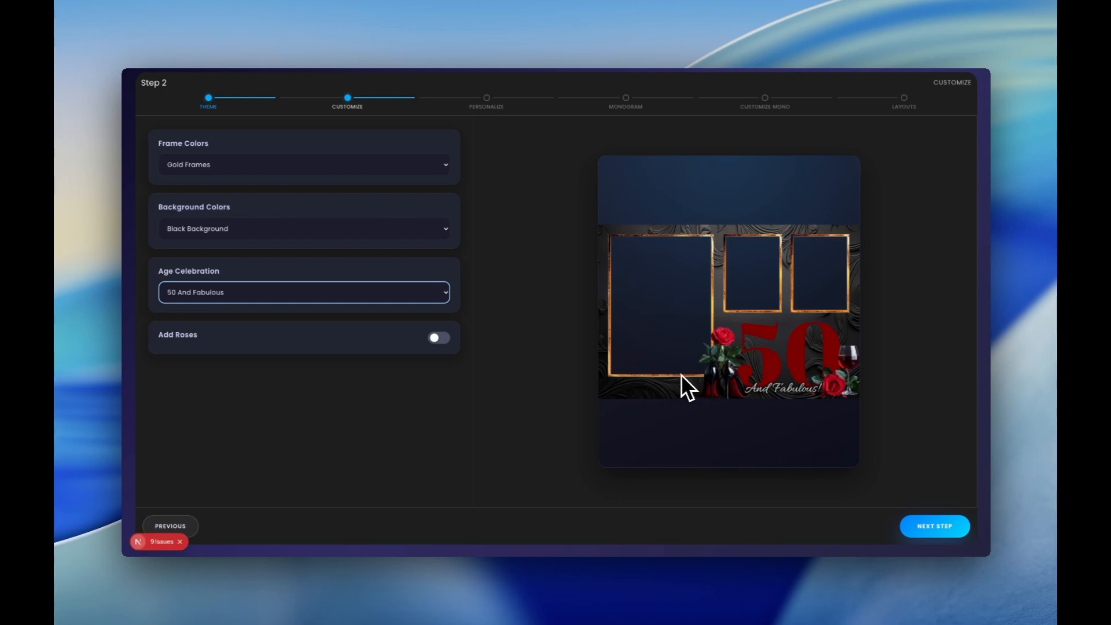
- Go back to the theme gallery, choose Chic Floral Garden instead and continue to its customization options
{"action": "left_click", "coordinate": [191, 527]}
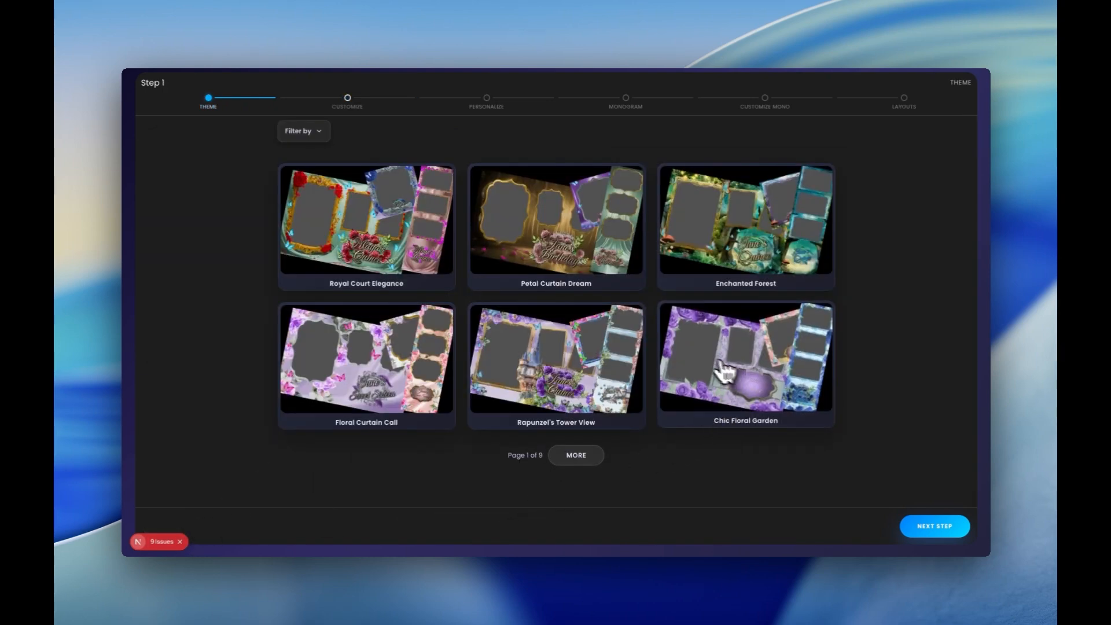
{"action": "left_click", "coordinate": [743, 384]}
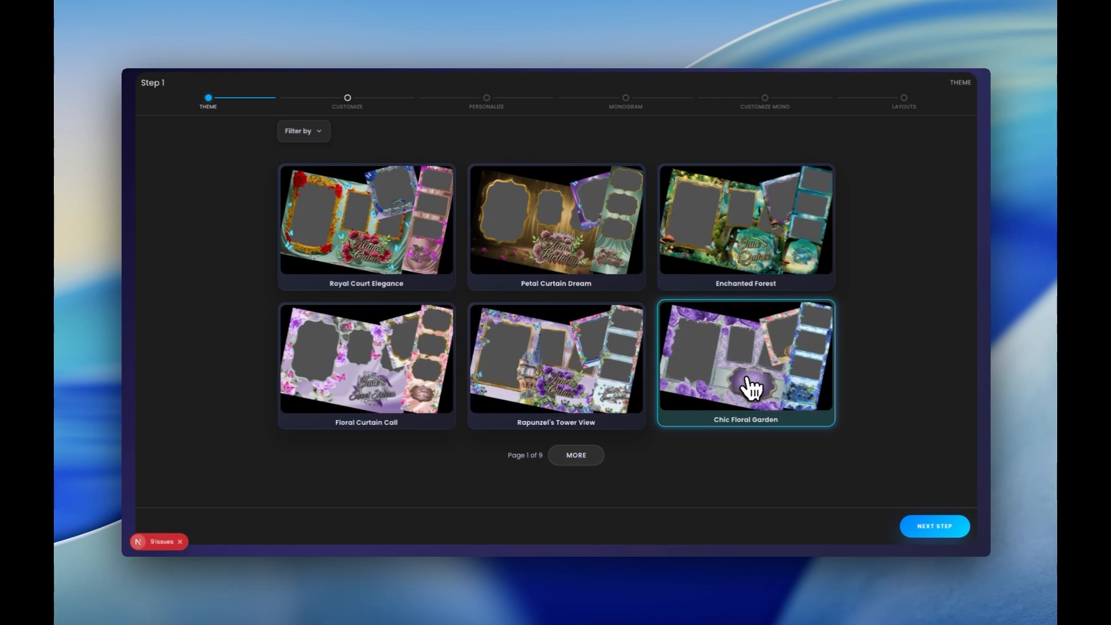
{"action": "left_click", "coordinate": [929, 529]}
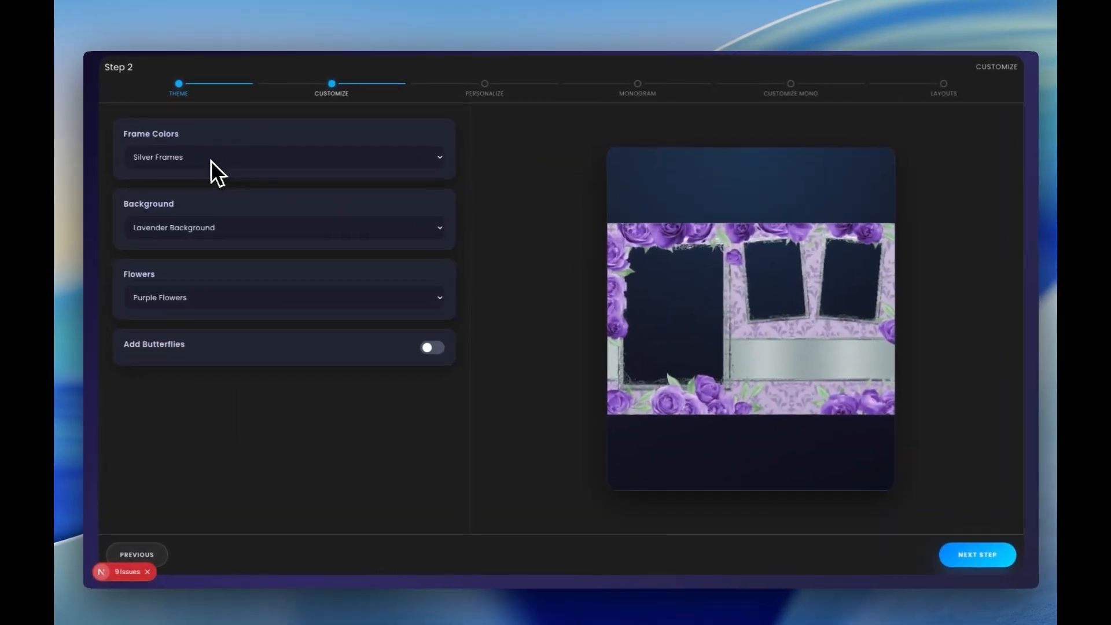
- Examine the available frame color, background and flower options for the Chic Floral Garden theme
{"action": "left_click", "coordinate": [210, 161]}
{"action": "left_click", "coordinate": [219, 154]}
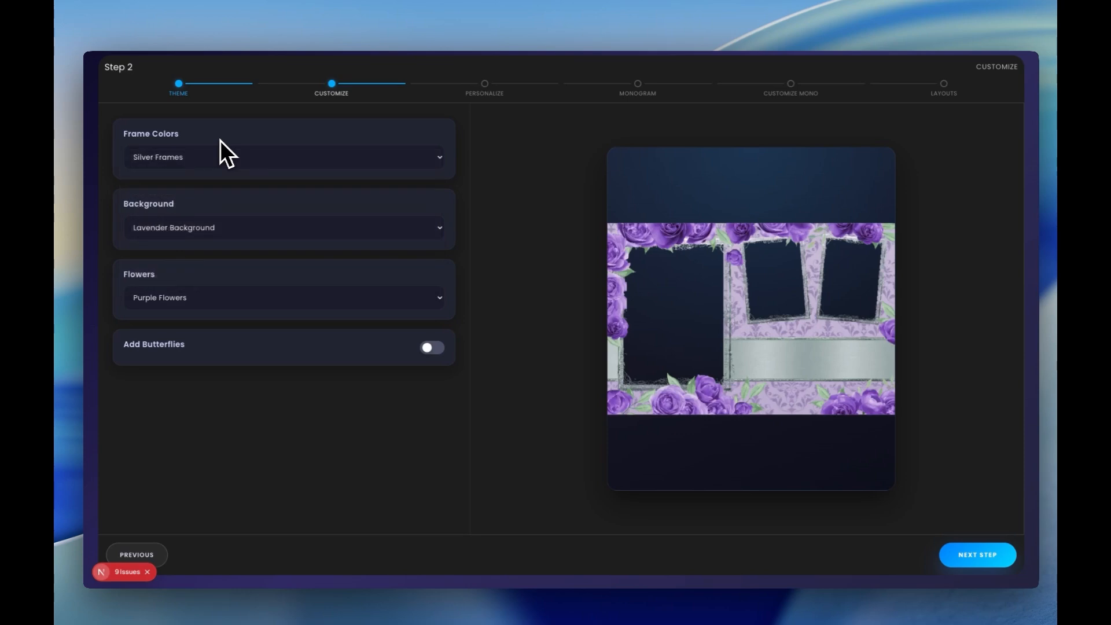
{"action": "left_click", "coordinate": [217, 226]}
{"action": "left_click", "coordinate": [217, 206]}
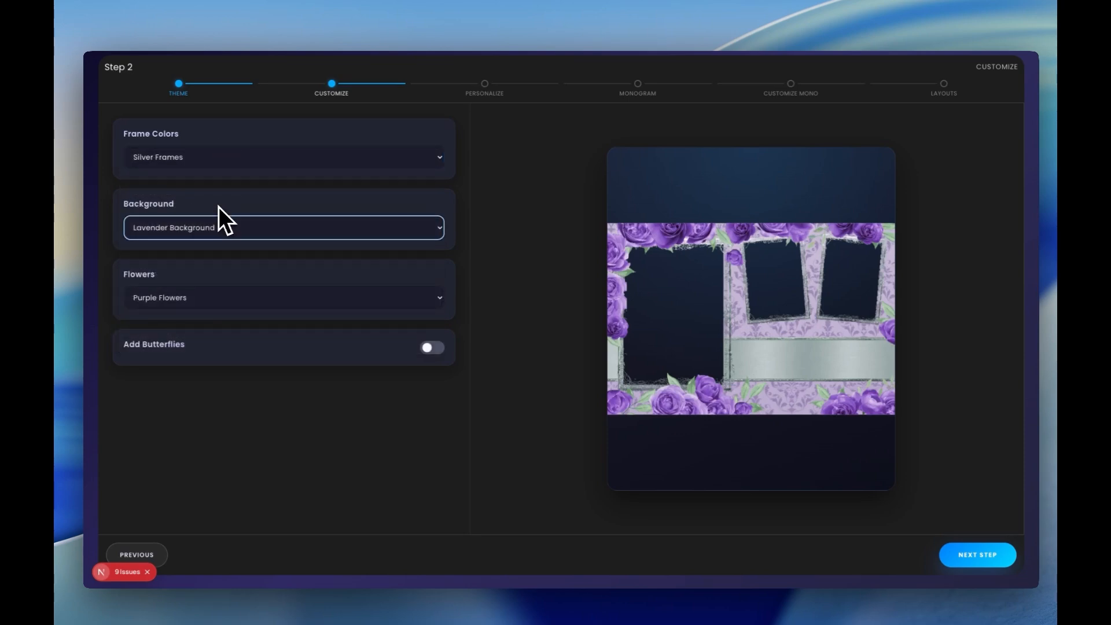
{"action": "left_click", "coordinate": [217, 297]}
{"action": "left_click", "coordinate": [220, 276]}
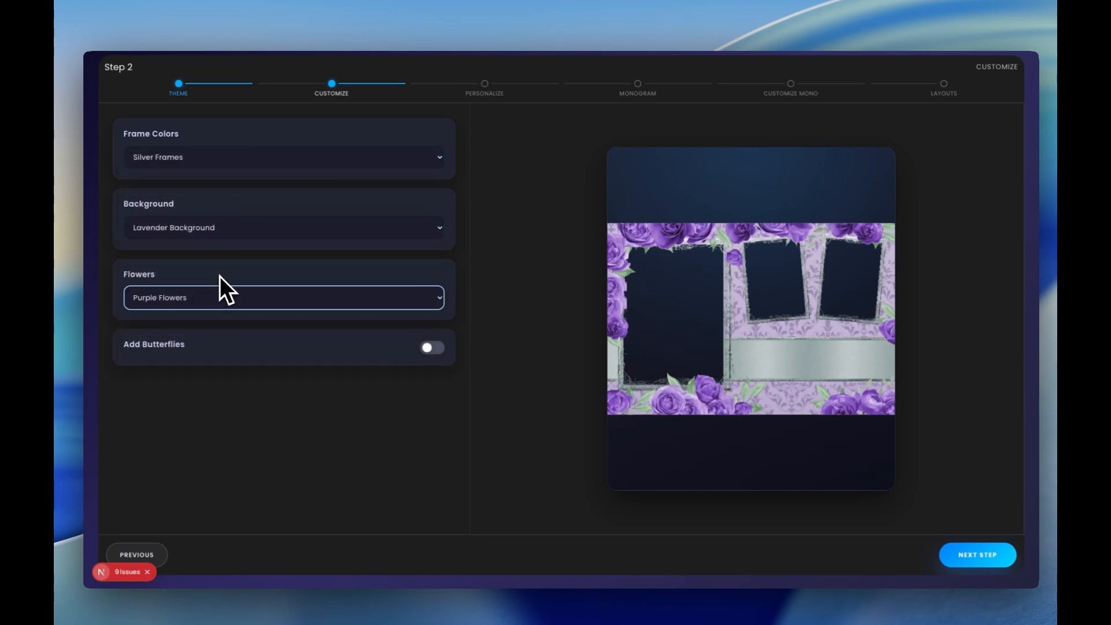
- Turn on the butterflies for the Chic Floral Garden design
{"action": "left_click", "coordinate": [358, 353]}
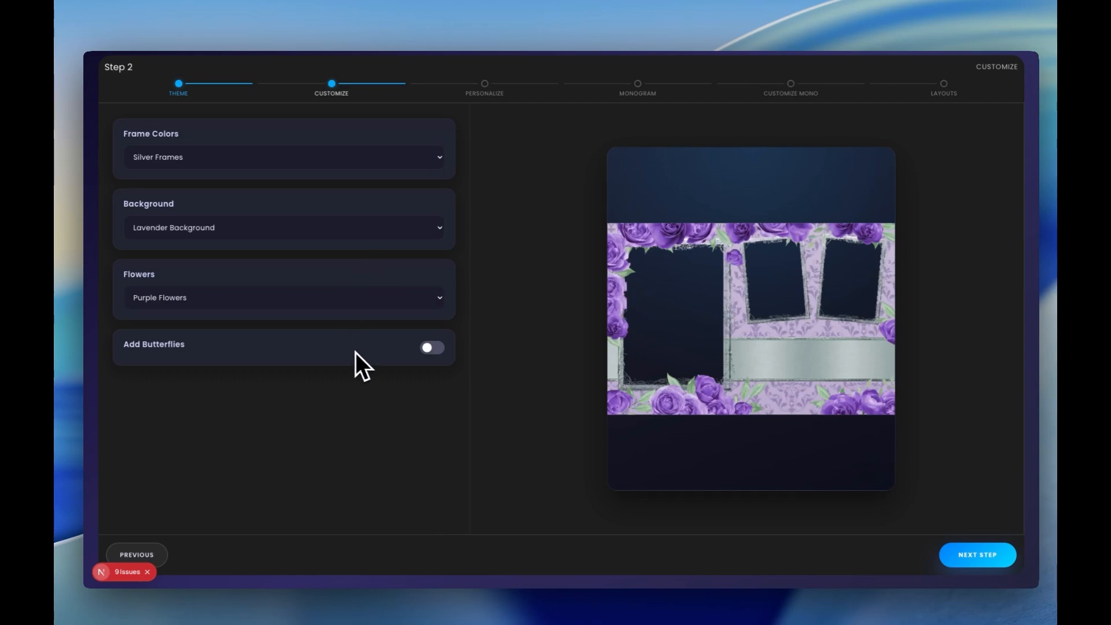
{"action": "left_click", "coordinate": [435, 347]}
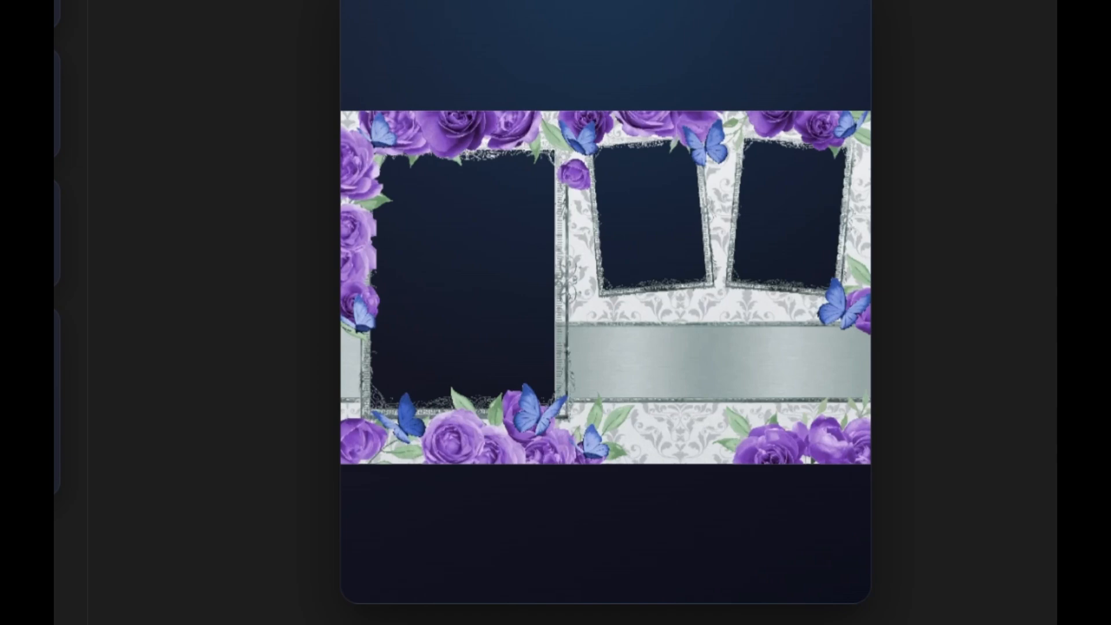
- Try Baby Blue Flowers on the template and switch back to Purple Flowers
{"action": "left_click", "coordinate": [302, 290]}
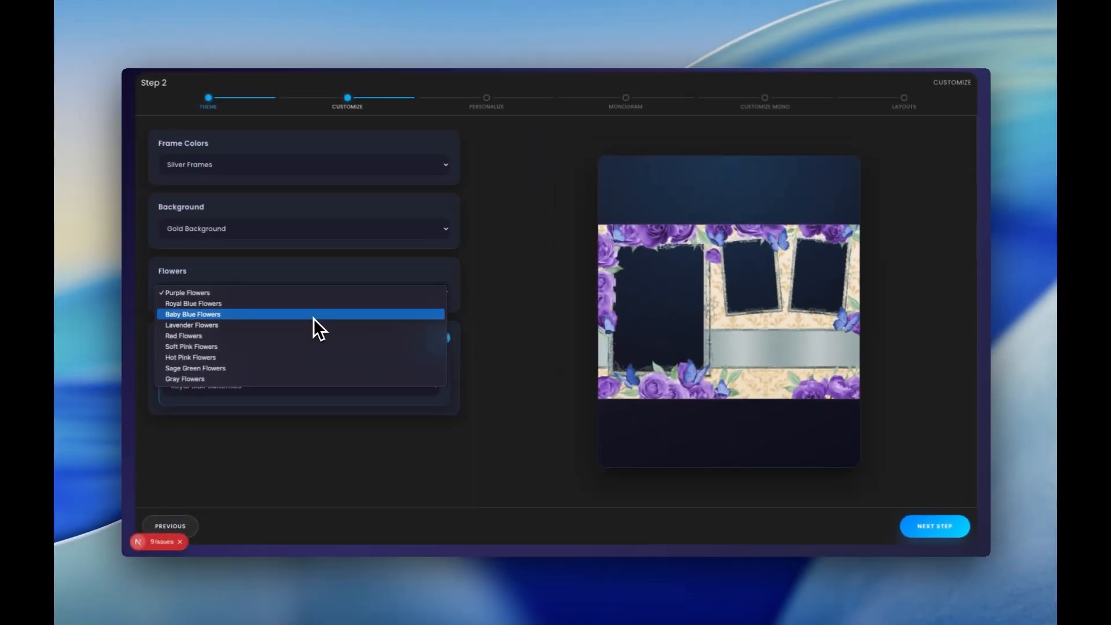
{"action": "left_click", "coordinate": [313, 318]}
{"action": "left_click", "coordinate": [314, 298]}
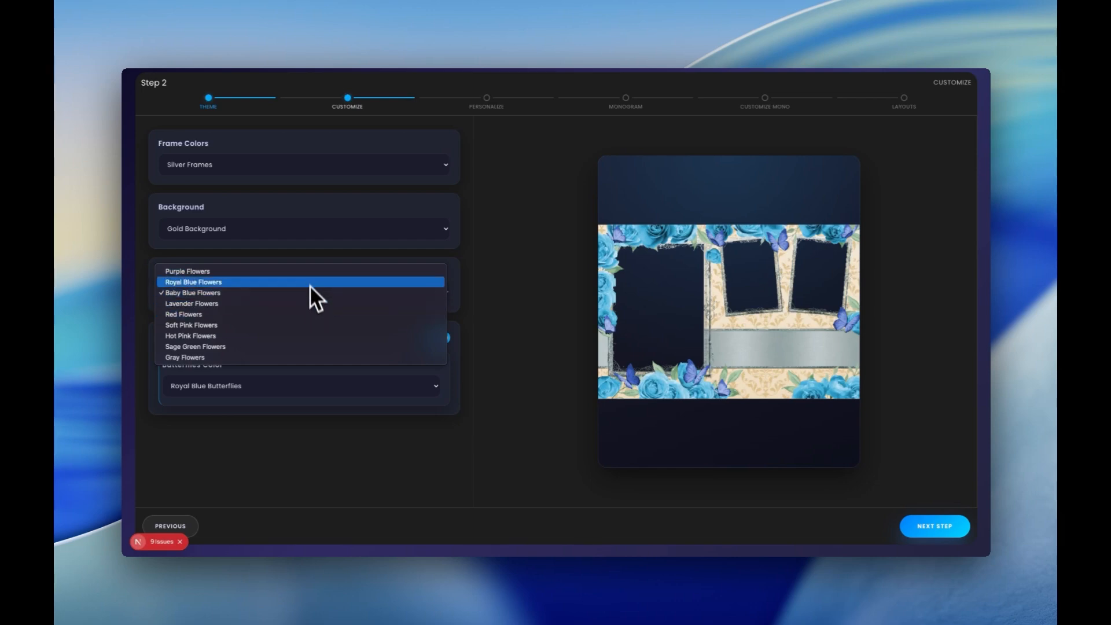
{"action": "left_click", "coordinate": [309, 272]}
- Set the background to Lavender Background and the butterflies color to Baby Blue Butterflies
{"action": "left_click", "coordinate": [304, 228]}
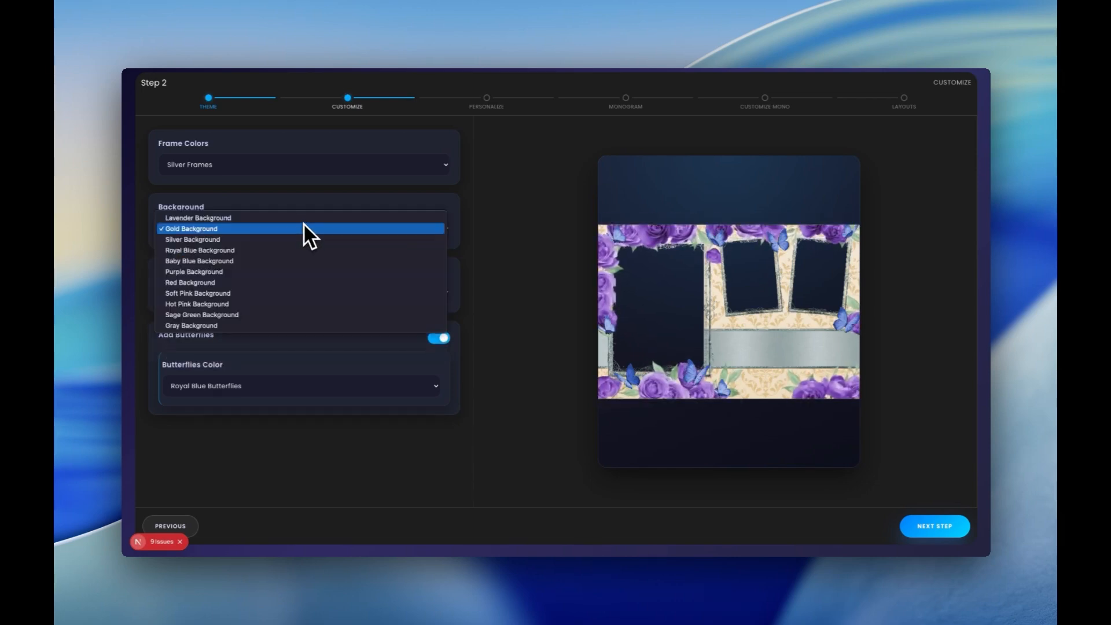
{"action": "left_click", "coordinate": [302, 218]}
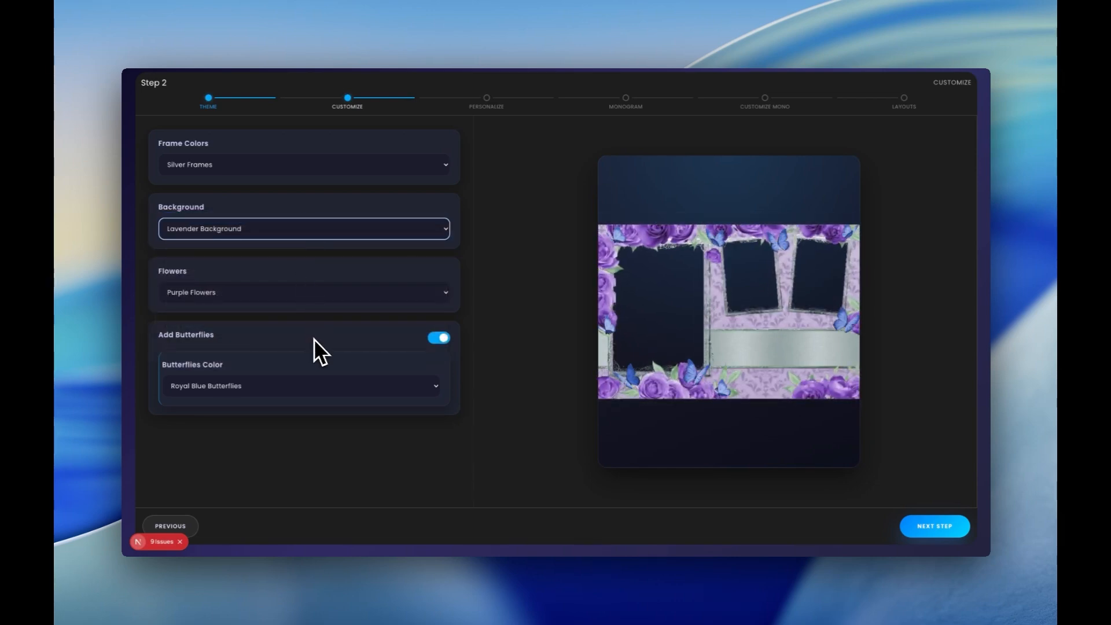
{"action": "left_click", "coordinate": [334, 386]}
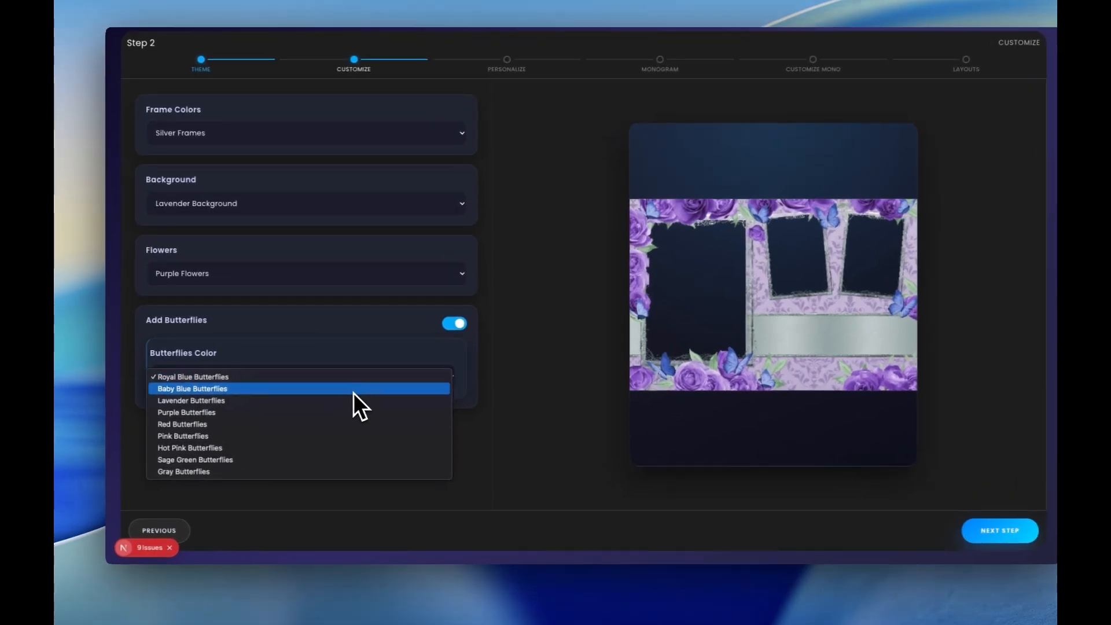
{"action": "left_click", "coordinate": [353, 392]}
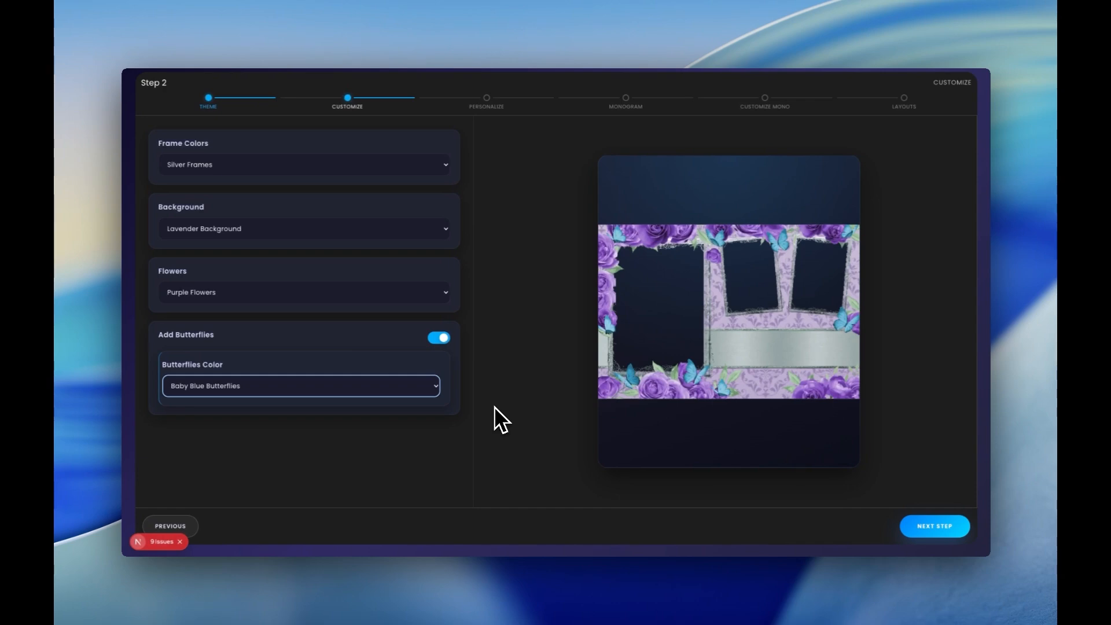
- Continue to the personalization stage, enable the event date and enter May 6, 2027 as its text
{"action": "left_click", "coordinate": [937, 525]}
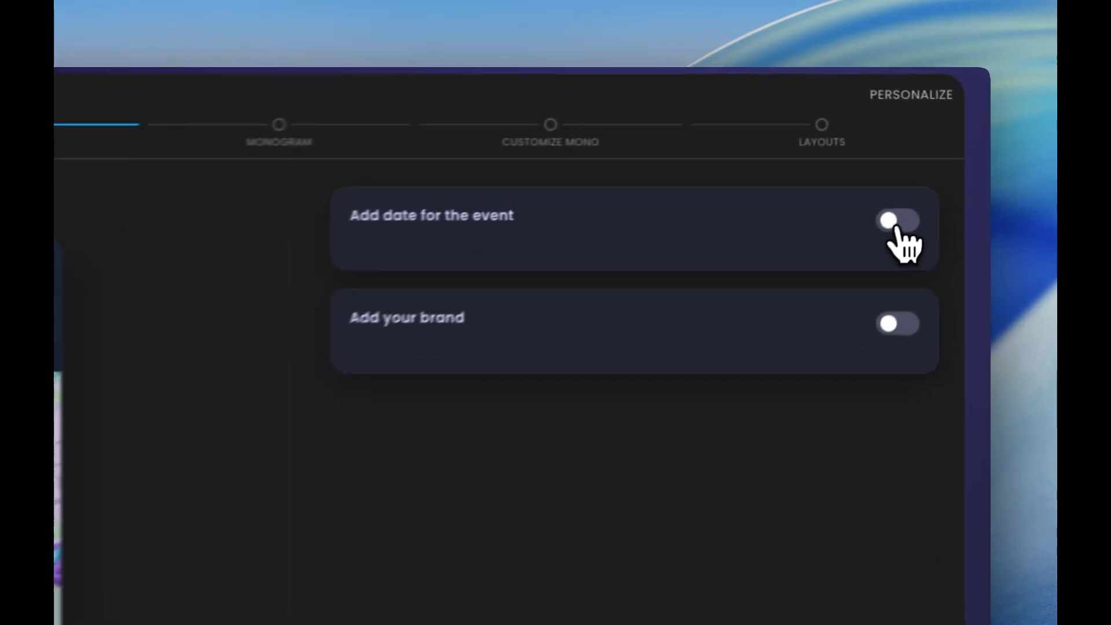
{"action": "left_click", "coordinate": [942, 147]}
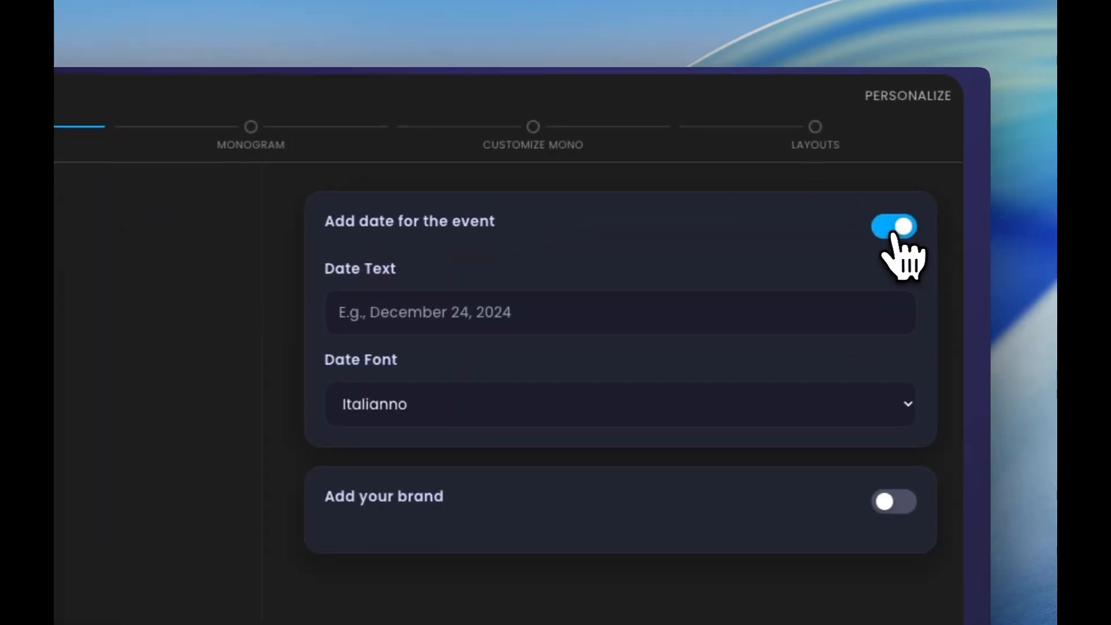
{"action": "left_click", "coordinate": [579, 313]}
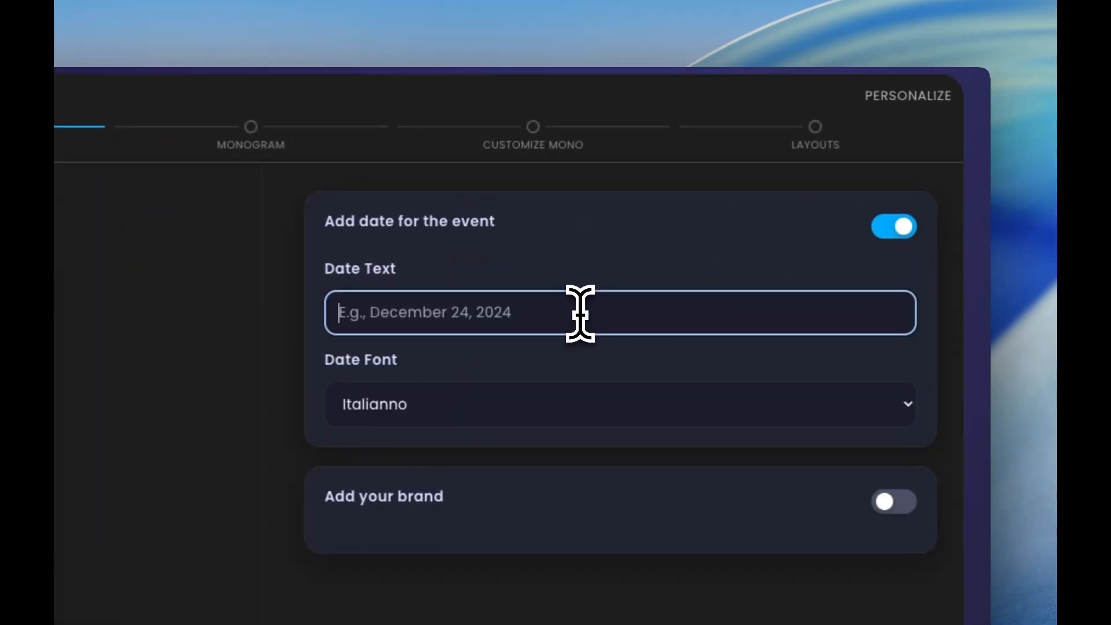
{"action": "type", "text": "May 6, 2027"}
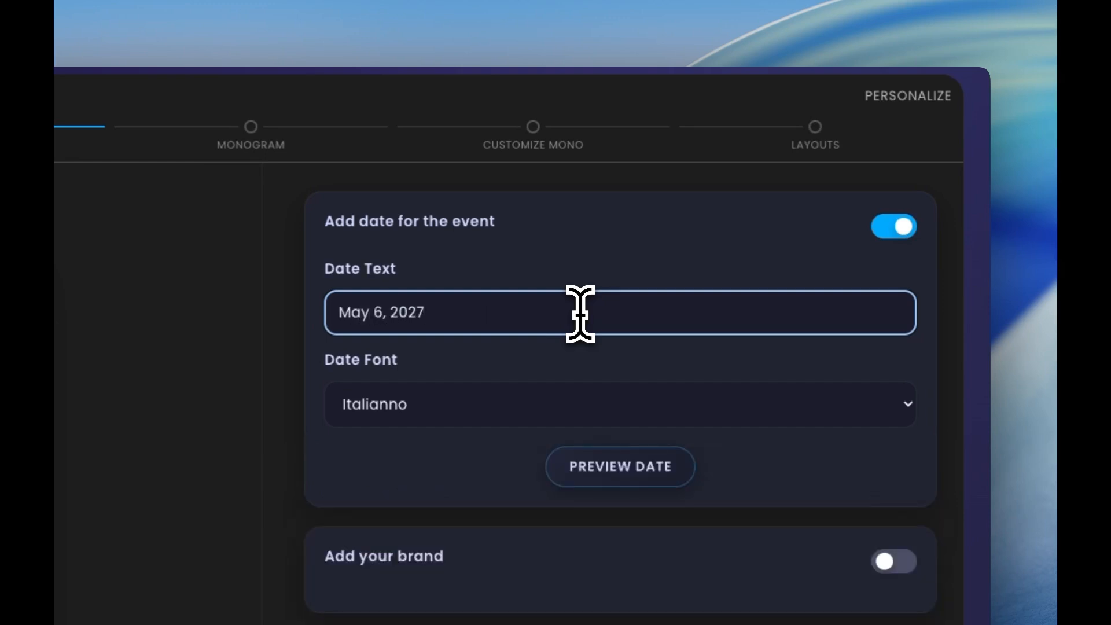
- Set the event date font to Lobster and show the date preview
{"action": "left_click", "coordinate": [527, 405]}
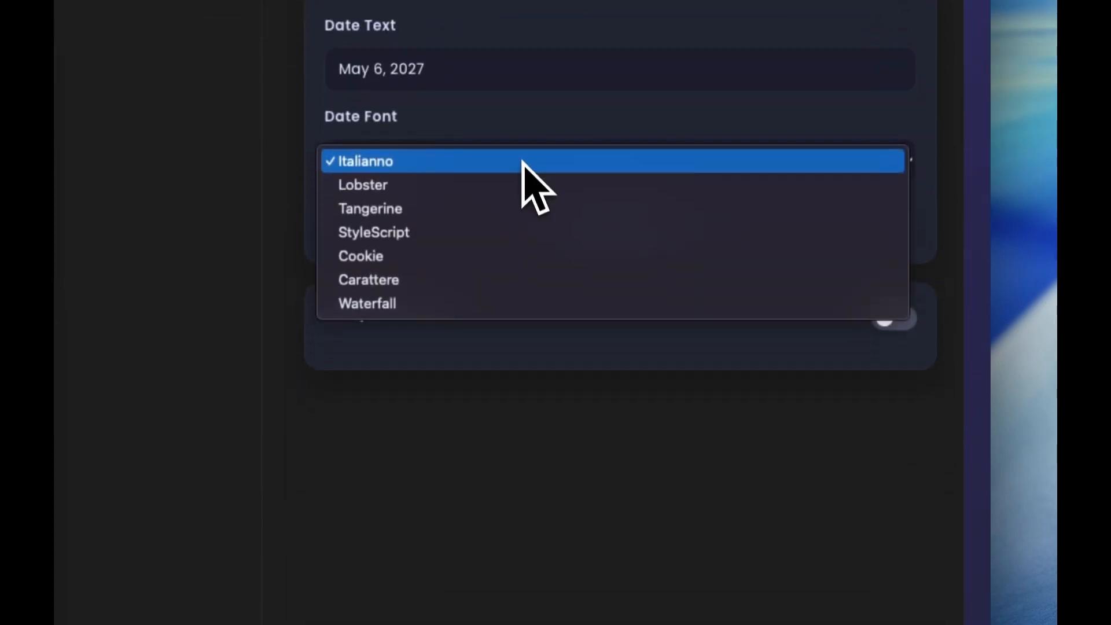
{"action": "left_click", "coordinate": [477, 184]}
{"action": "left_click", "coordinate": [584, 219]}
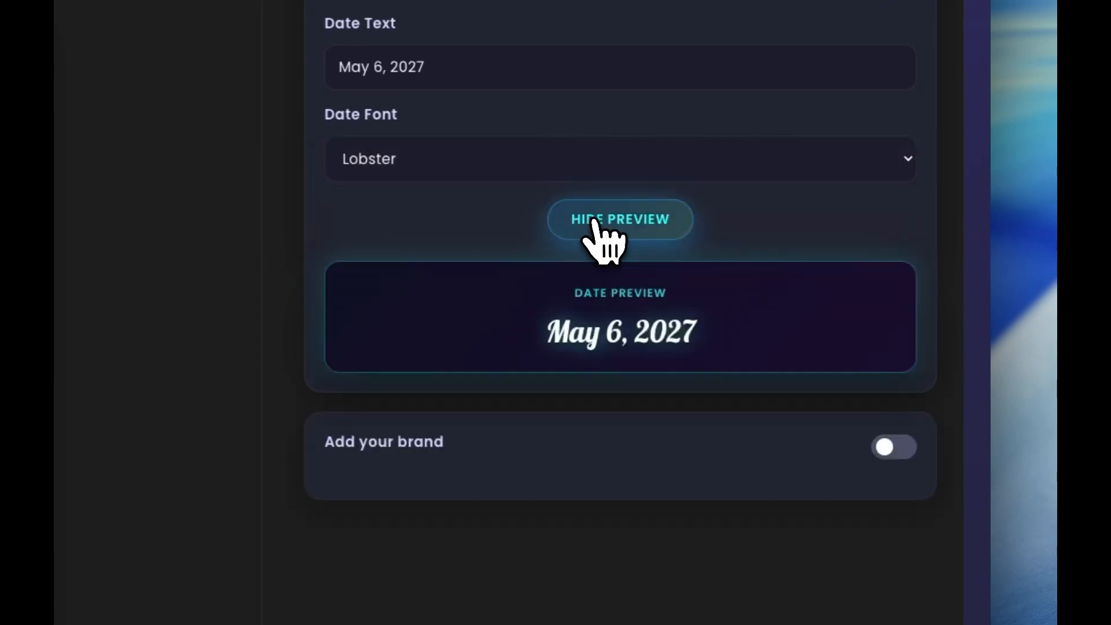
- Compare other date fonts, including StyleScript and Cookie, in the preview and set the date font to Carattere
{"action": "left_click", "coordinate": [529, 168]}
{"action": "left_click", "coordinate": [519, 184]}
{"action": "left_click", "coordinate": [519, 172]}
{"action": "left_click", "coordinate": [519, 184]}
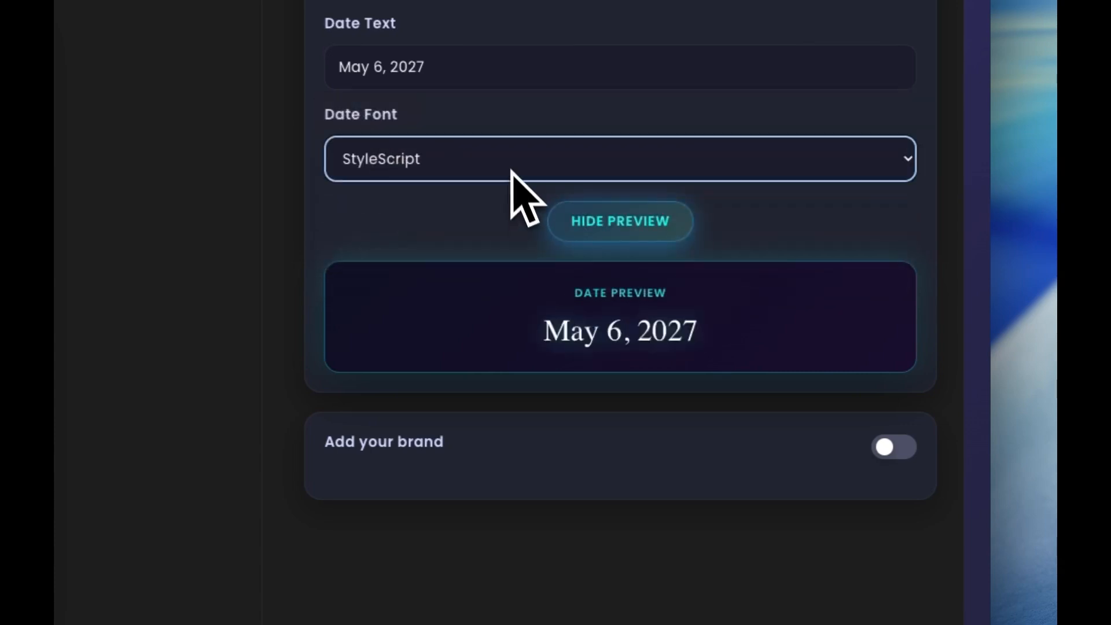
{"action": "left_click", "coordinate": [511, 166]}
{"action": "left_click", "coordinate": [500, 184]}
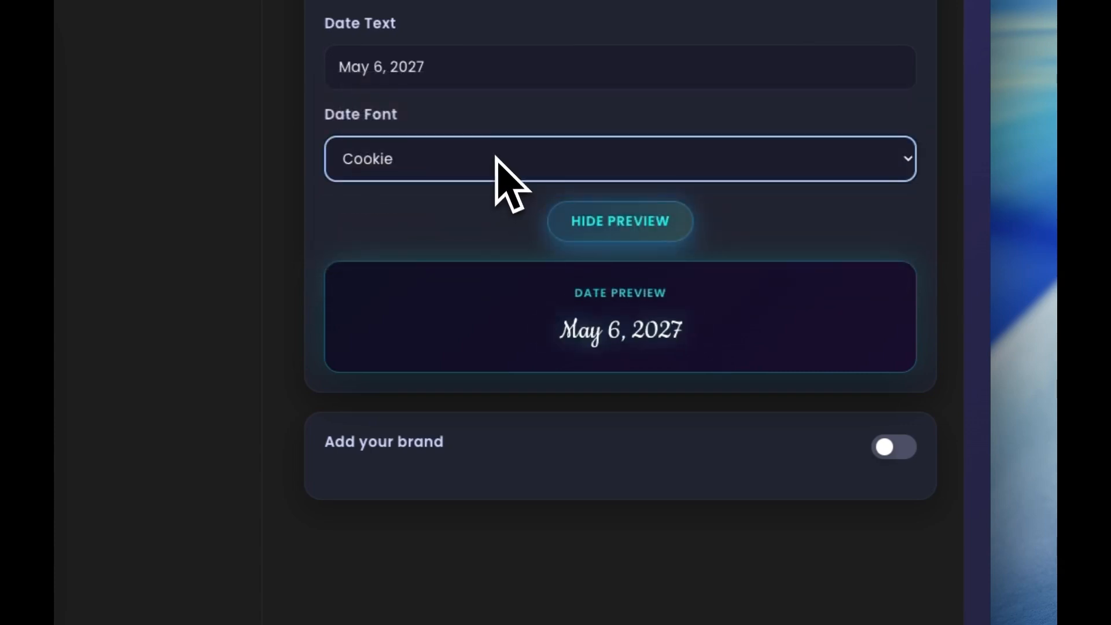
{"action": "left_click", "coordinate": [496, 168]}
{"action": "left_click", "coordinate": [479, 184]}
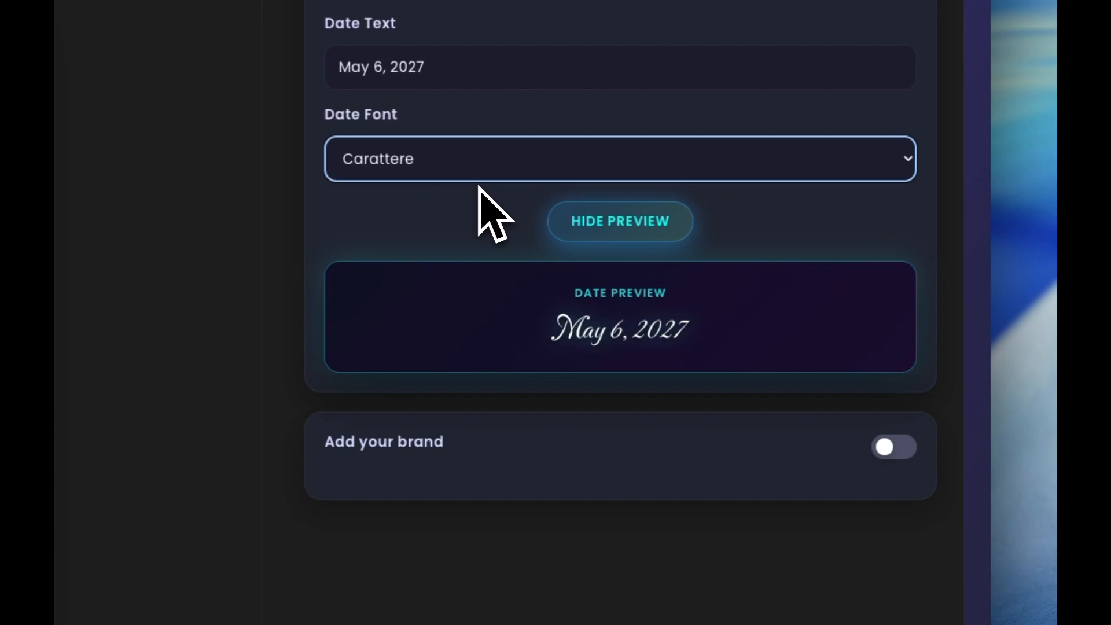
- Enable the brand option and set the brand text to Creativebooth.tools
{"action": "left_click", "coordinate": [551, 450]}
{"action": "scroll", "coordinate": [665, 463], "scroll_direction": "down", "scroll_amount": 3}
{"action": "left_click", "coordinate": [902, 267]}
{"action": "left_click", "coordinate": [621, 352]}
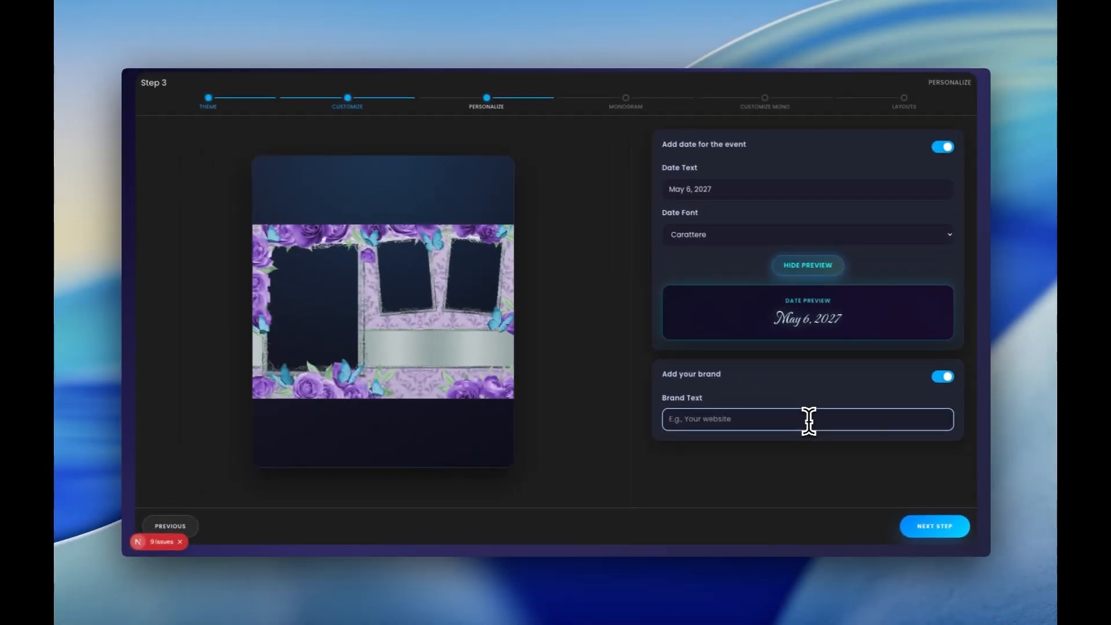
{"action": "type", "text": "Creativebooth.tools"}
- Continue to the monogram stage, choose to create a monogram, and proceed to the monogram customization
{"action": "left_click", "coordinate": [932, 527]}
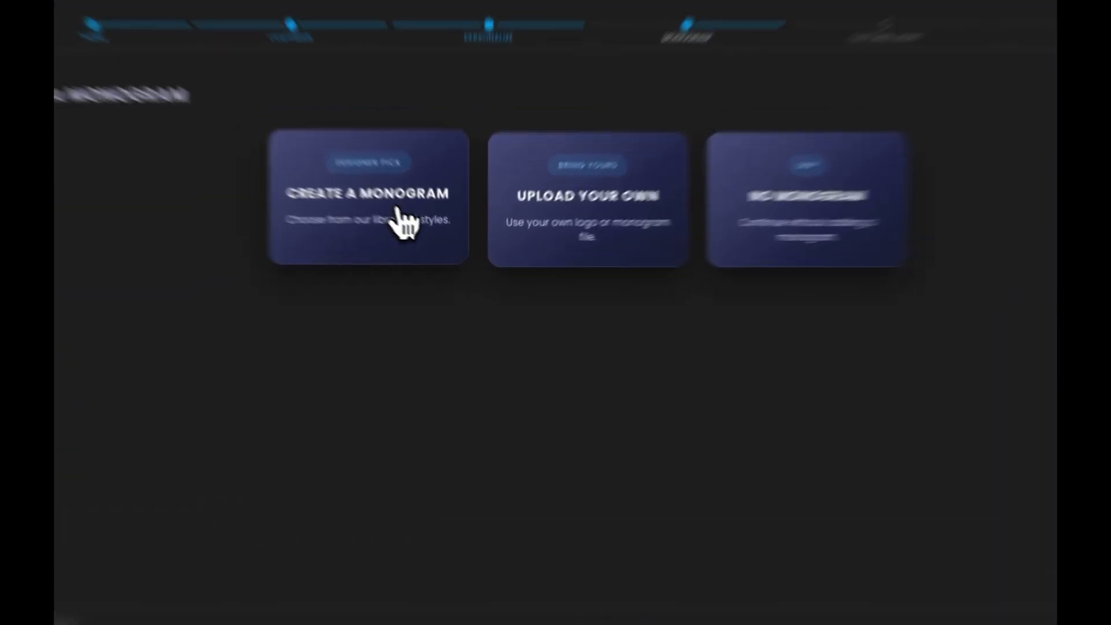
{"action": "left_click", "coordinate": [426, 234]}
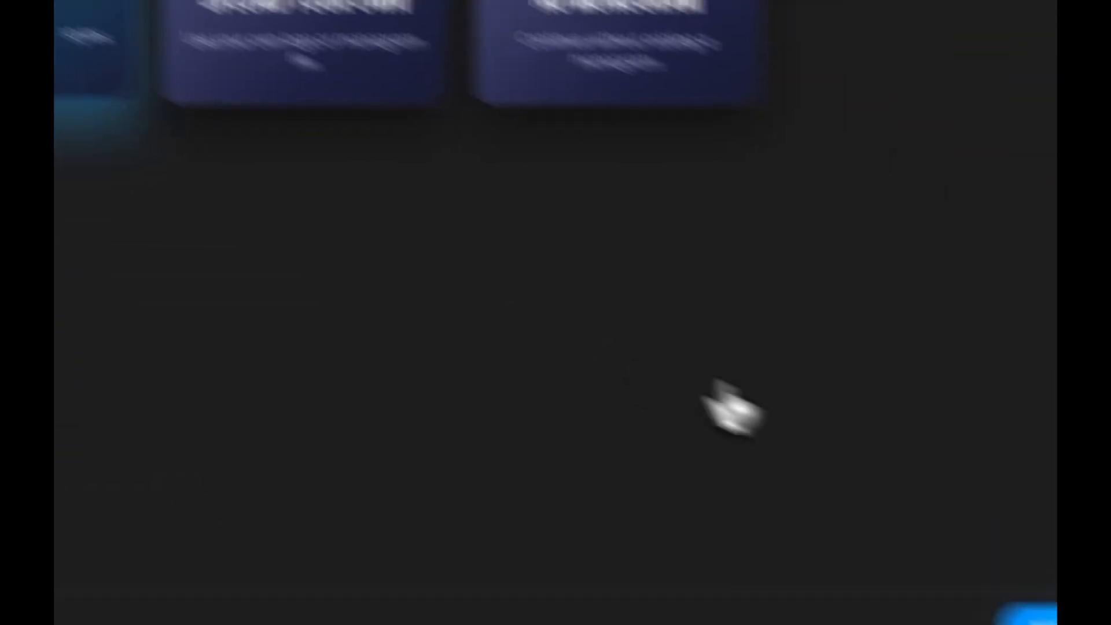
{"action": "left_click", "coordinate": [1027, 614]}
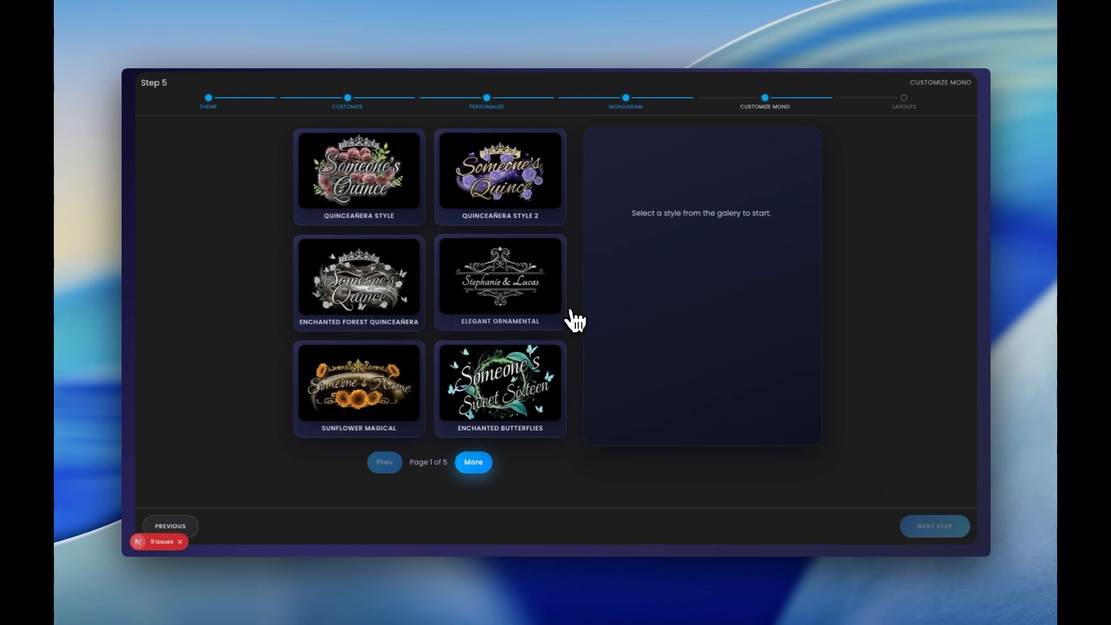
- Browse through the pages of the monogram style gallery and return to page 2
{"action": "left_click", "coordinate": [477, 466]}
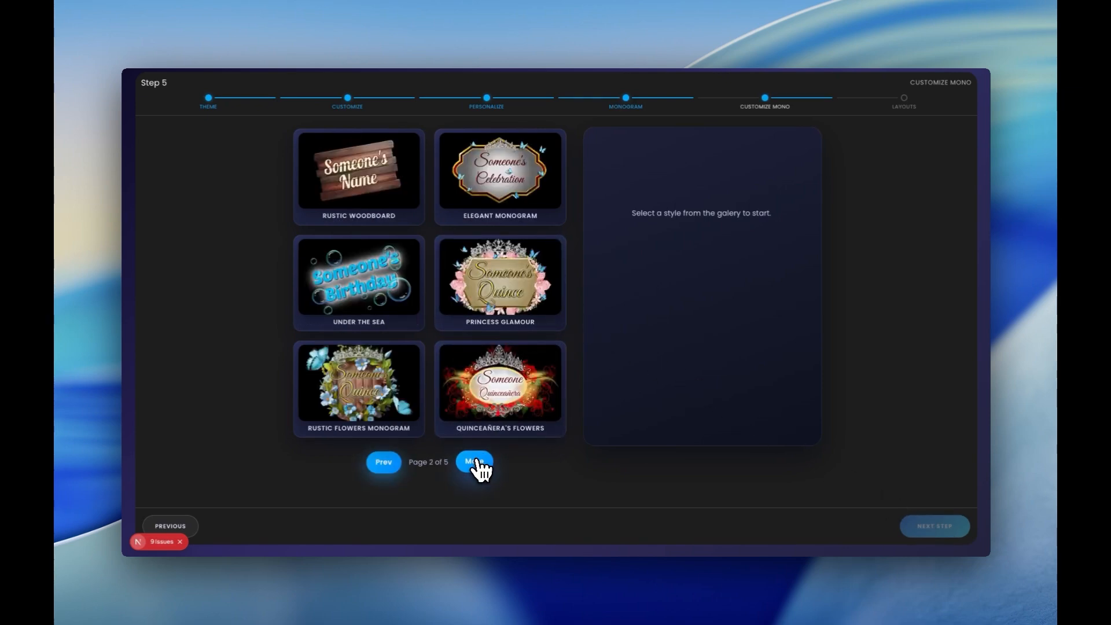
{"action": "left_click", "coordinate": [476, 465]}
{"action": "left_click", "coordinate": [475, 464]}
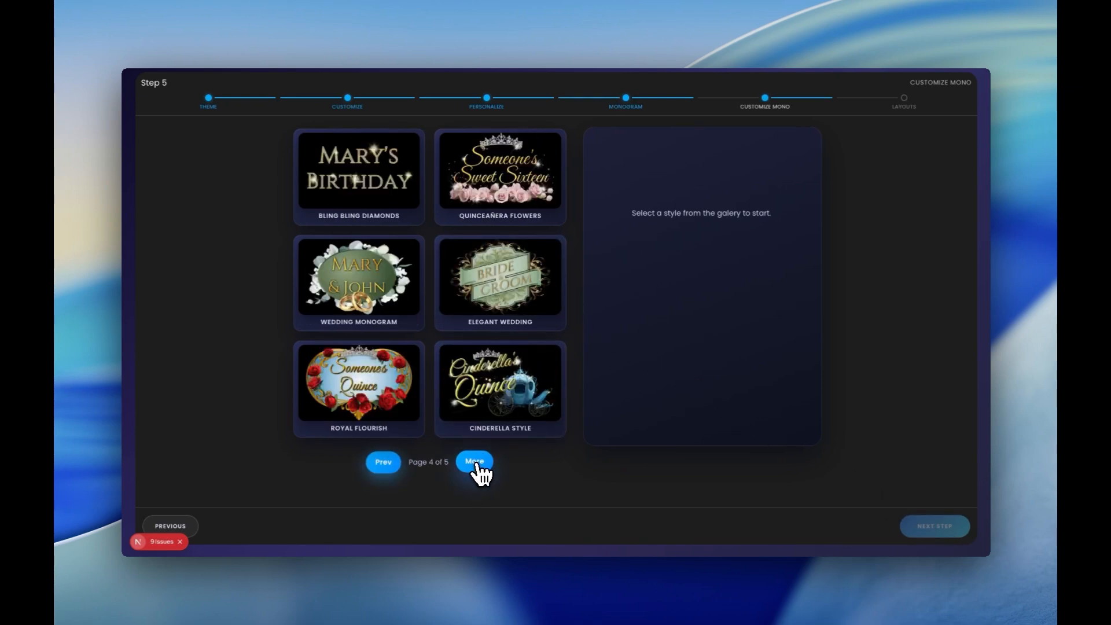
{"action": "left_click", "coordinate": [476, 465]}
{"action": "left_click", "coordinate": [388, 463]}
{"action": "left_click", "coordinate": [385, 464]}
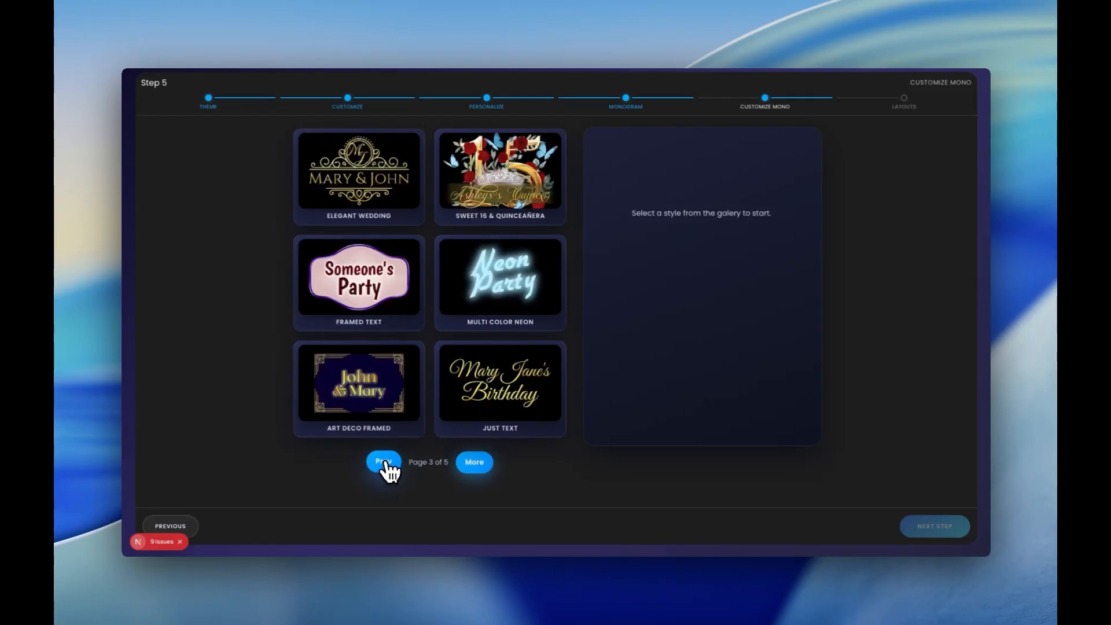
{"action": "left_click", "coordinate": [384, 462]}
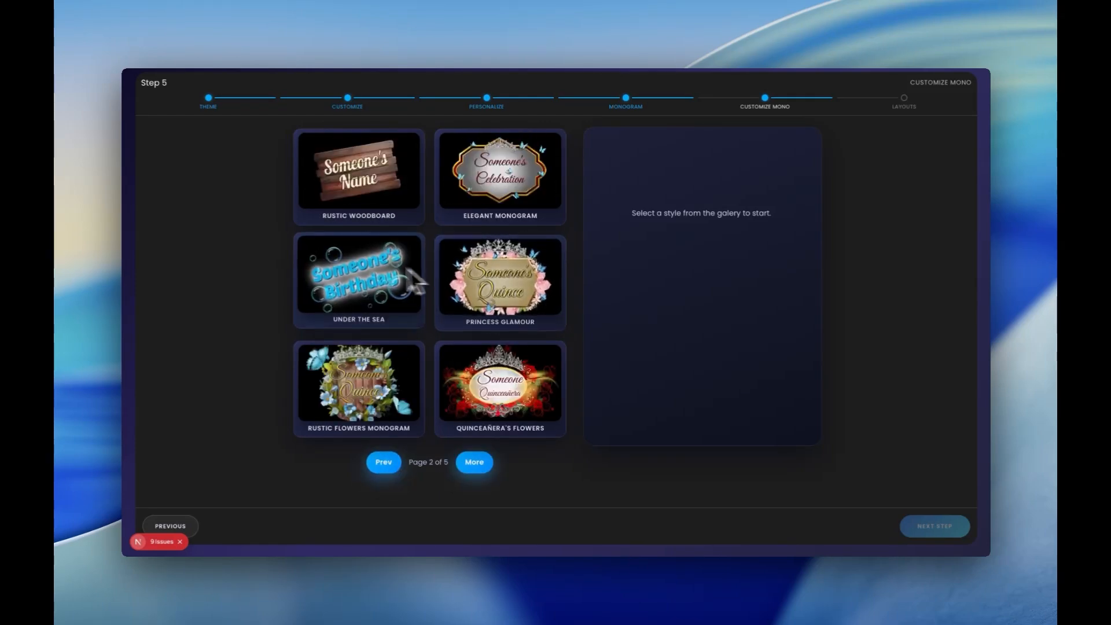
{"action": "left_click", "coordinate": [387, 461]}
{"action": "left_click", "coordinate": [480, 462]}
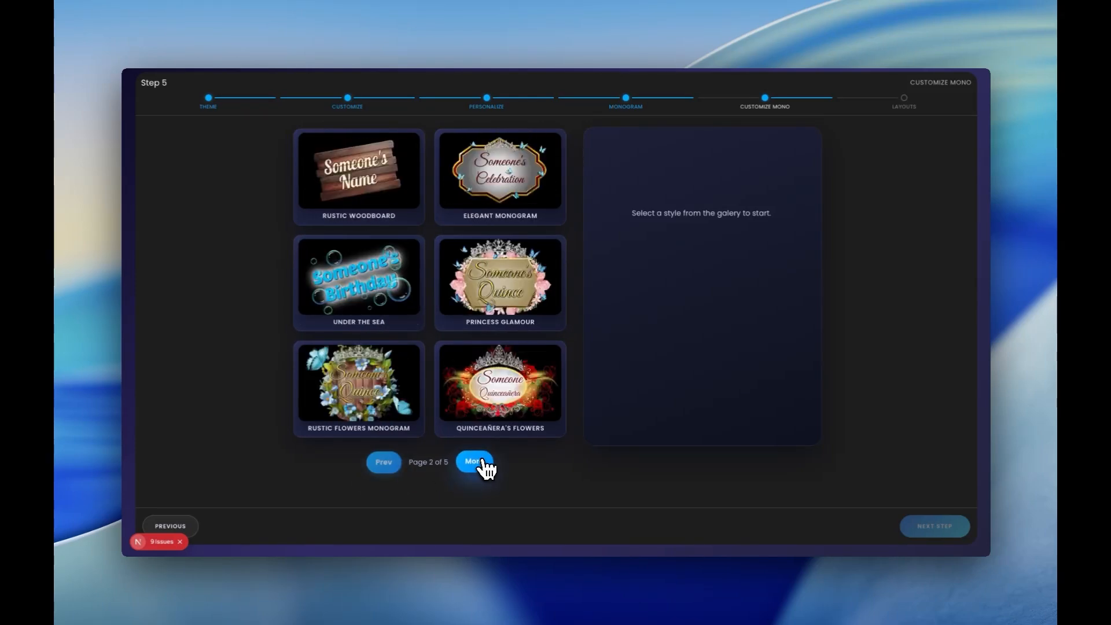
- Select the Princess Glamour monogram style and enter the celebrant's first name in possessive form followed by Sweet Sixteen as its text
{"action": "left_click", "coordinate": [493, 299]}
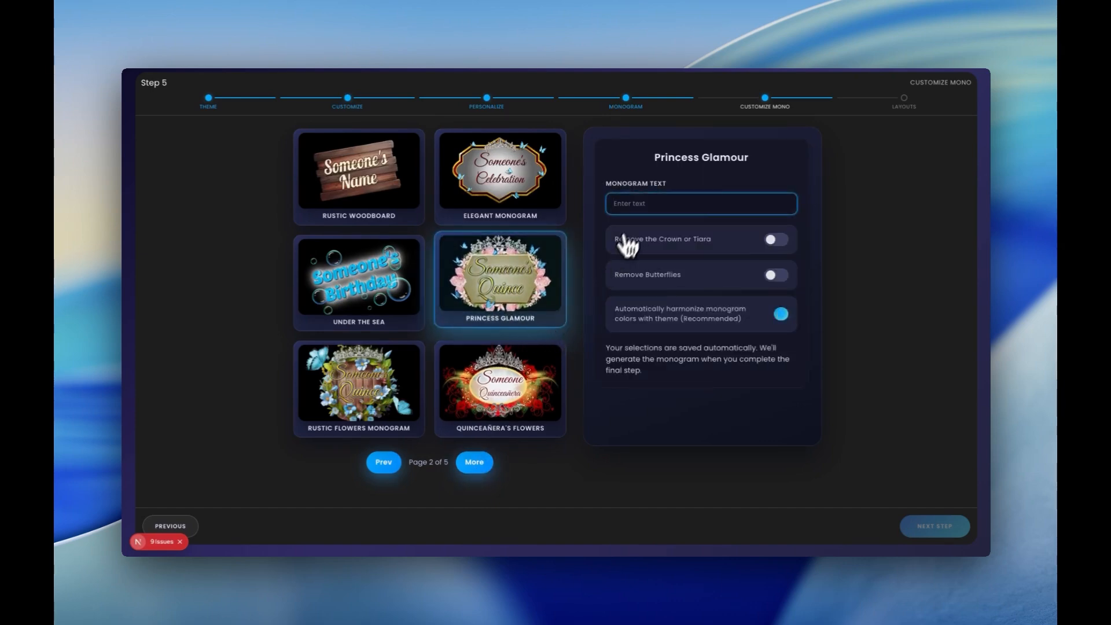
{"action": "left_click", "coordinate": [717, 203]}
{"action": "type", "text": "Luna's Sweet Sixteen"}
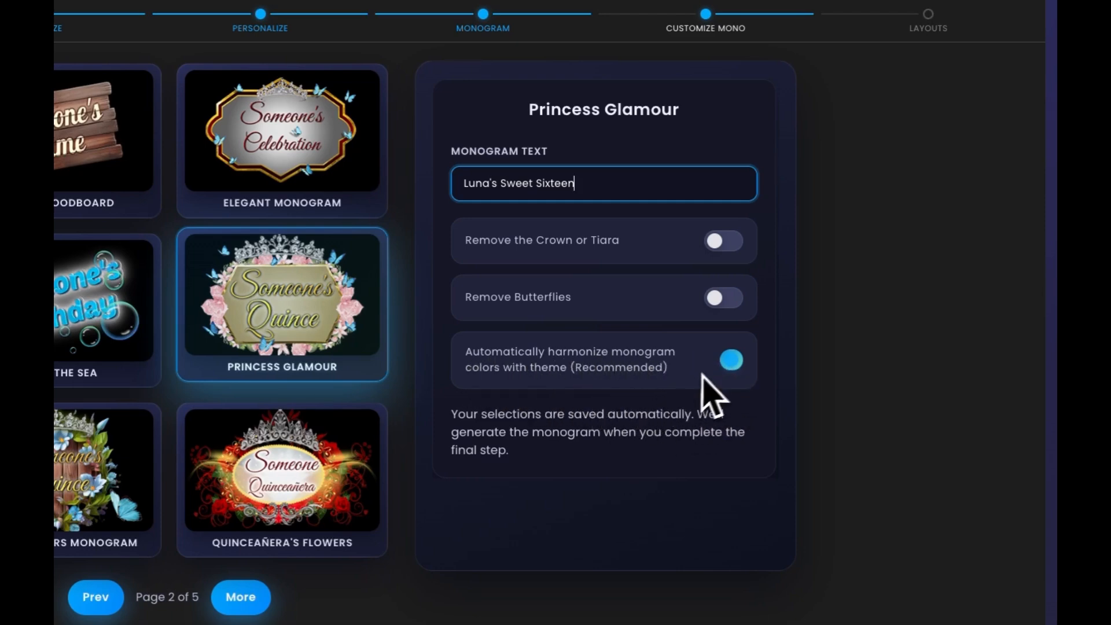
- Turn off automatic harmonizing of the monogram colors, review the individual color options, and turn it back on
{"action": "left_click", "coordinate": [731, 361]}
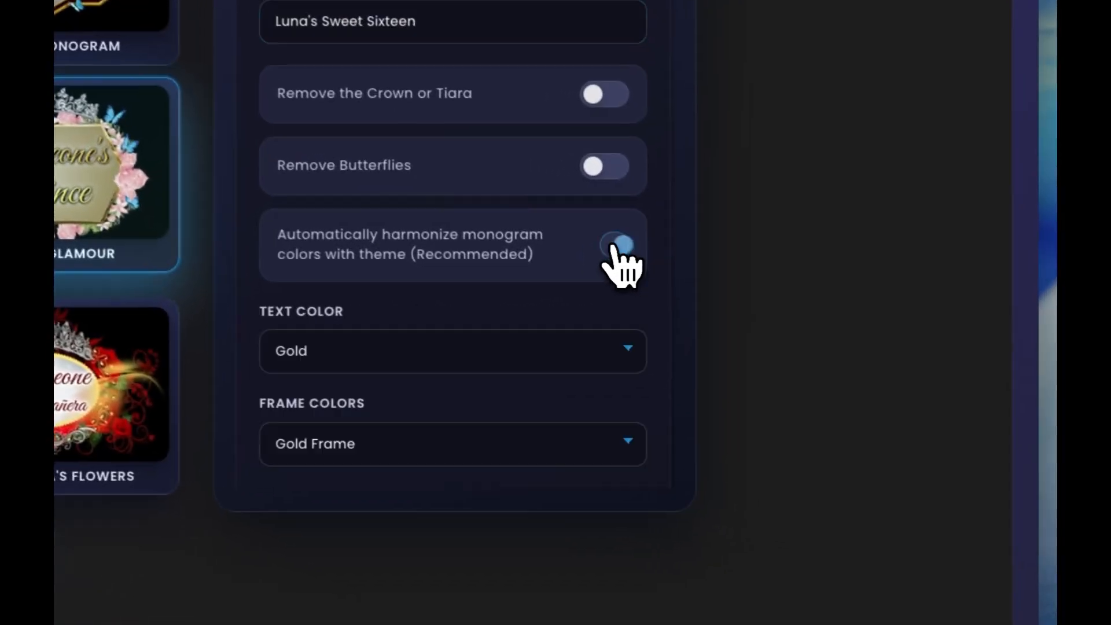
{"action": "scroll", "coordinate": [508, 399], "scroll_direction": "down", "scroll_amount": 5}
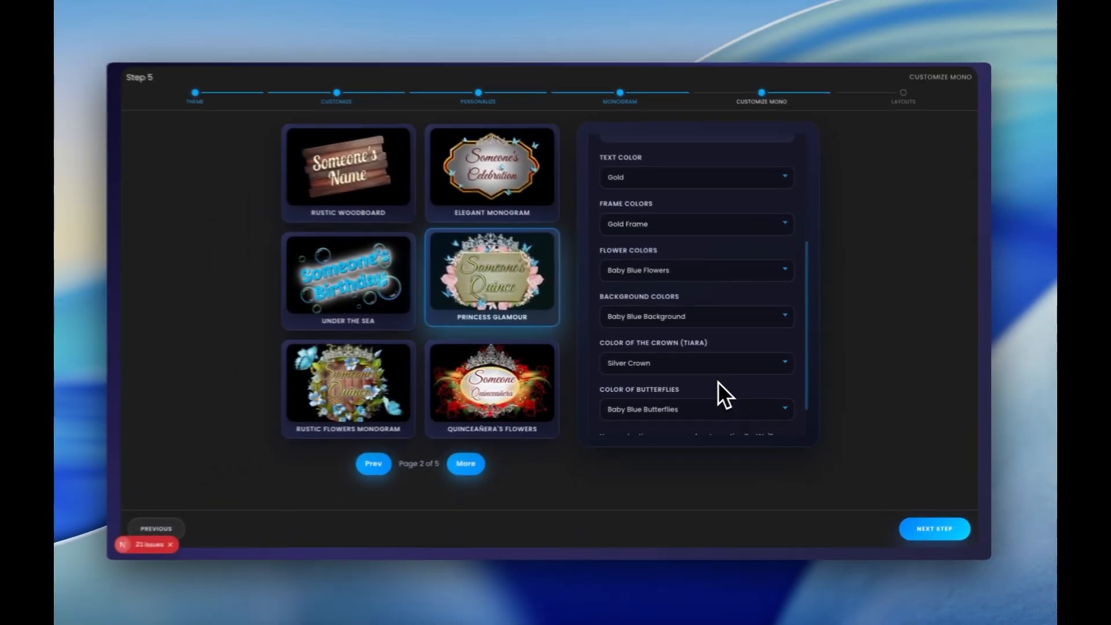
{"action": "scroll", "coordinate": [720, 385], "scroll_direction": "up", "scroll_amount": 6}
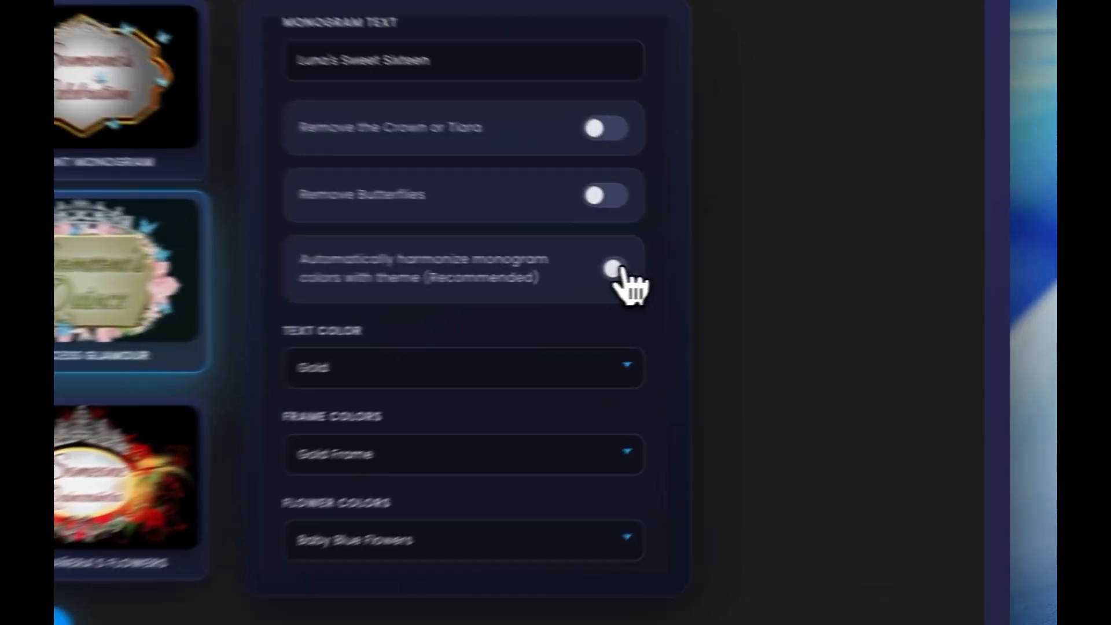
{"action": "left_click", "coordinate": [780, 271]}
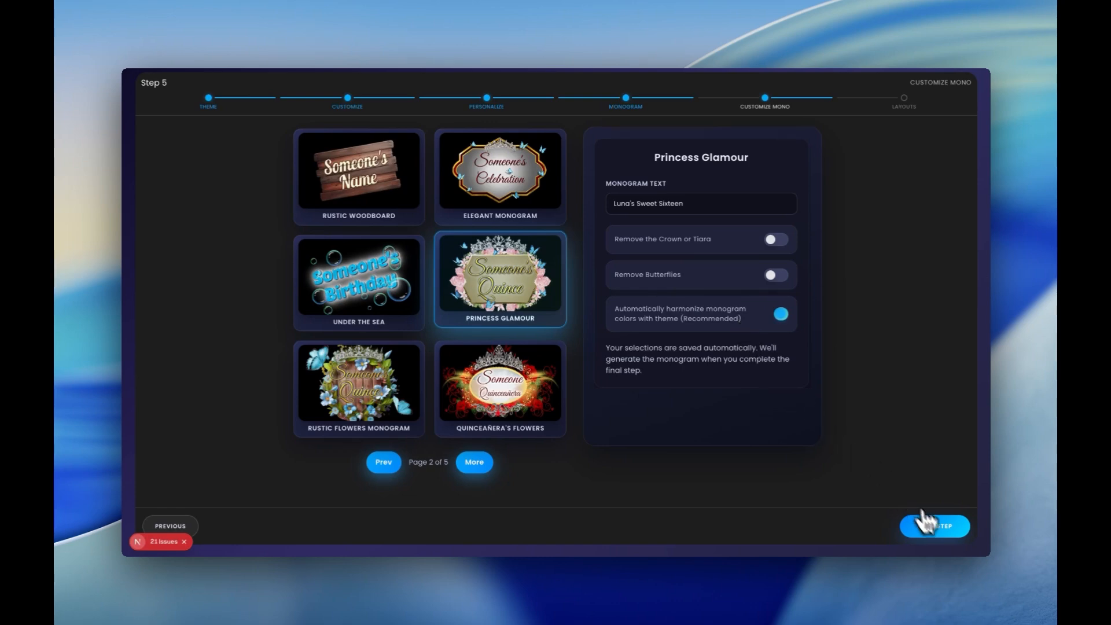
- Continue to the layouts stage, check the hand-picked layout choices, then choose Generate All and generate the layouts
{"action": "left_click", "coordinate": [932, 525]}
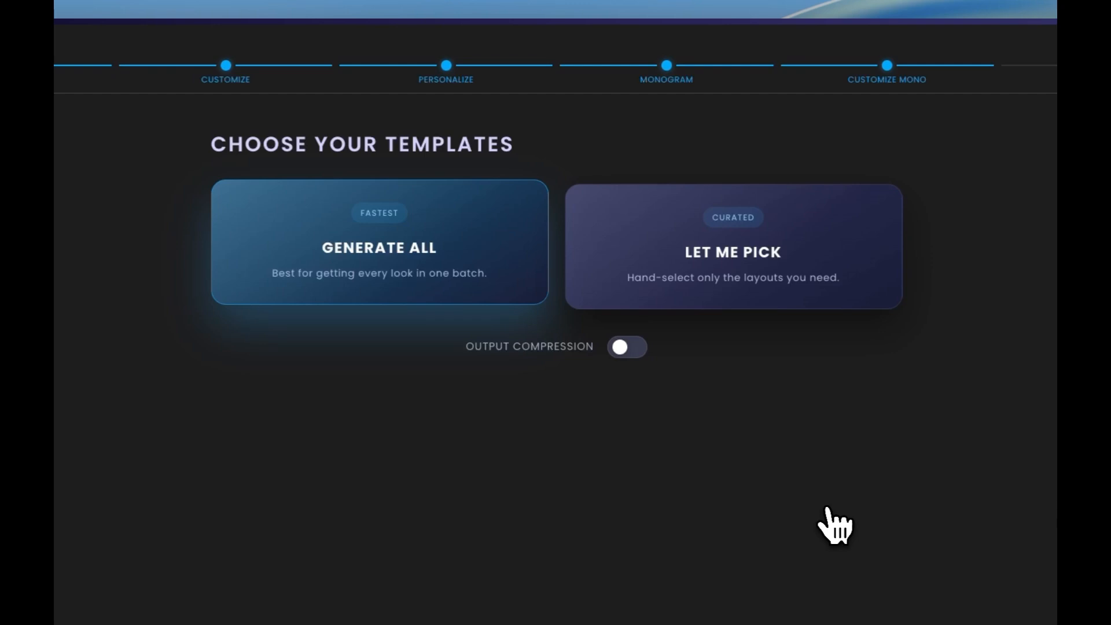
{"action": "left_click", "coordinate": [740, 242]}
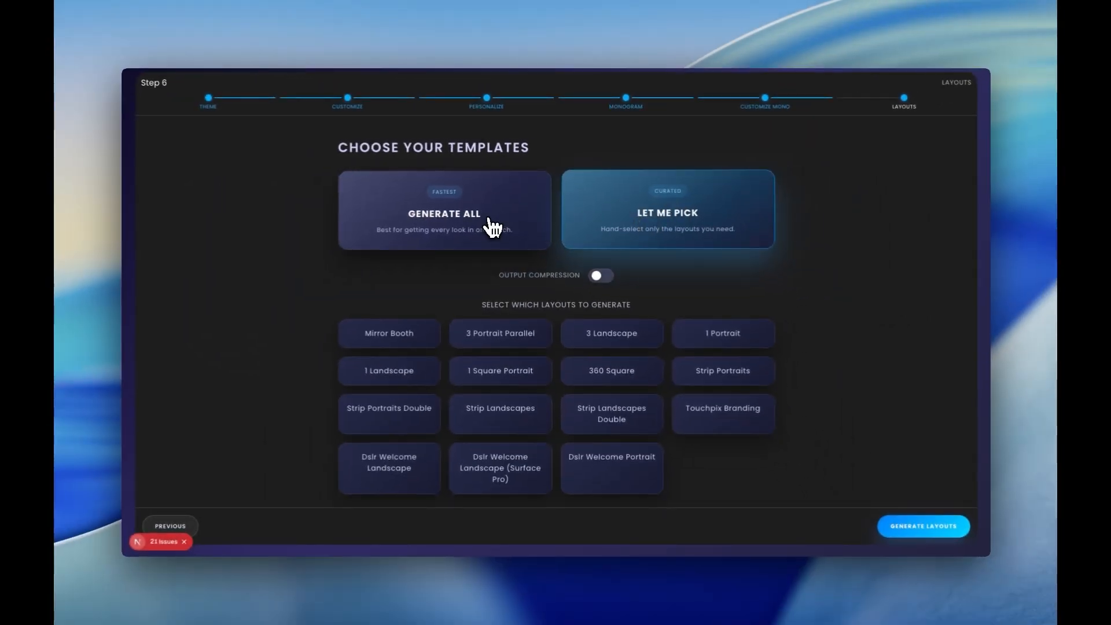
{"action": "left_click", "coordinate": [492, 226]}
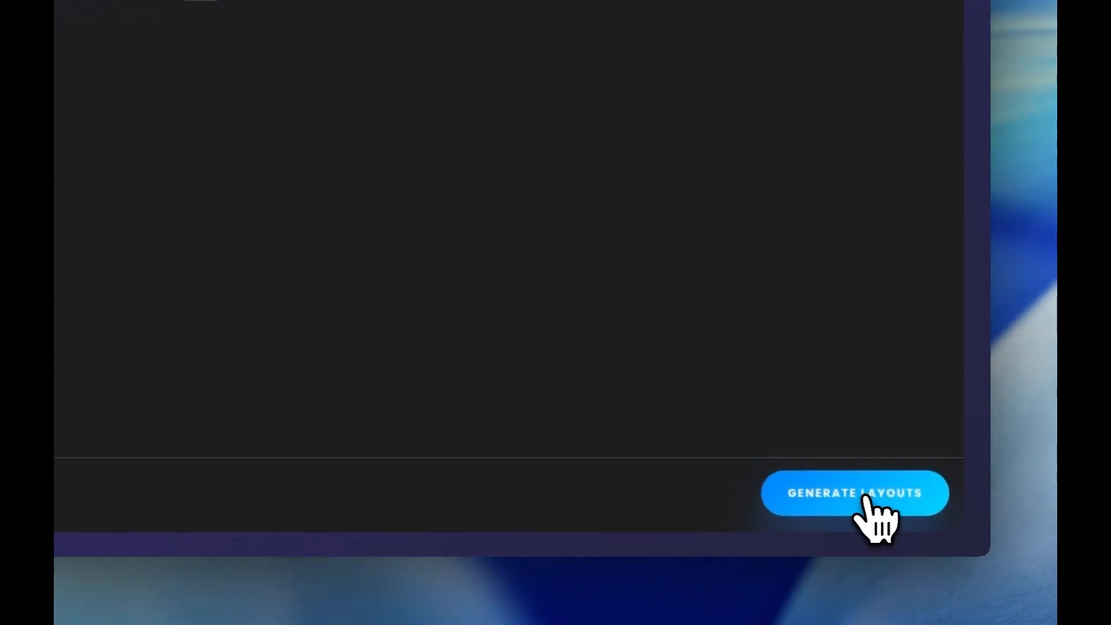
{"action": "left_click", "coordinate": [929, 528]}
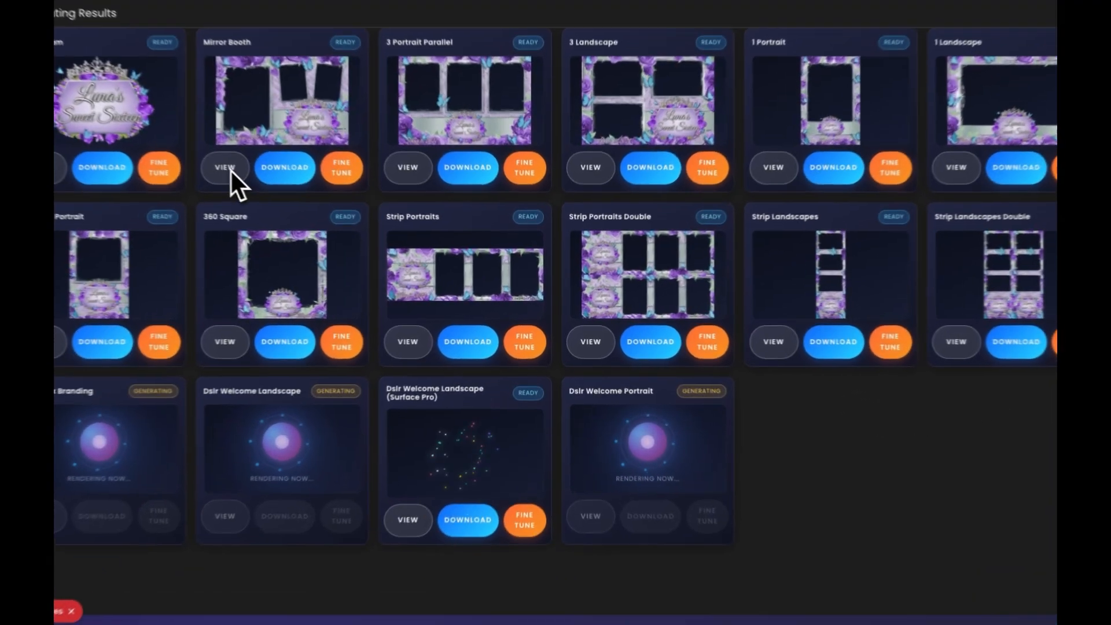
- View the generated Mirror Booth and 3 Landscape layouts, closing each preview
{"action": "left_click", "coordinate": [301, 201]}
{"action": "left_click", "coordinate": [954, 3]}
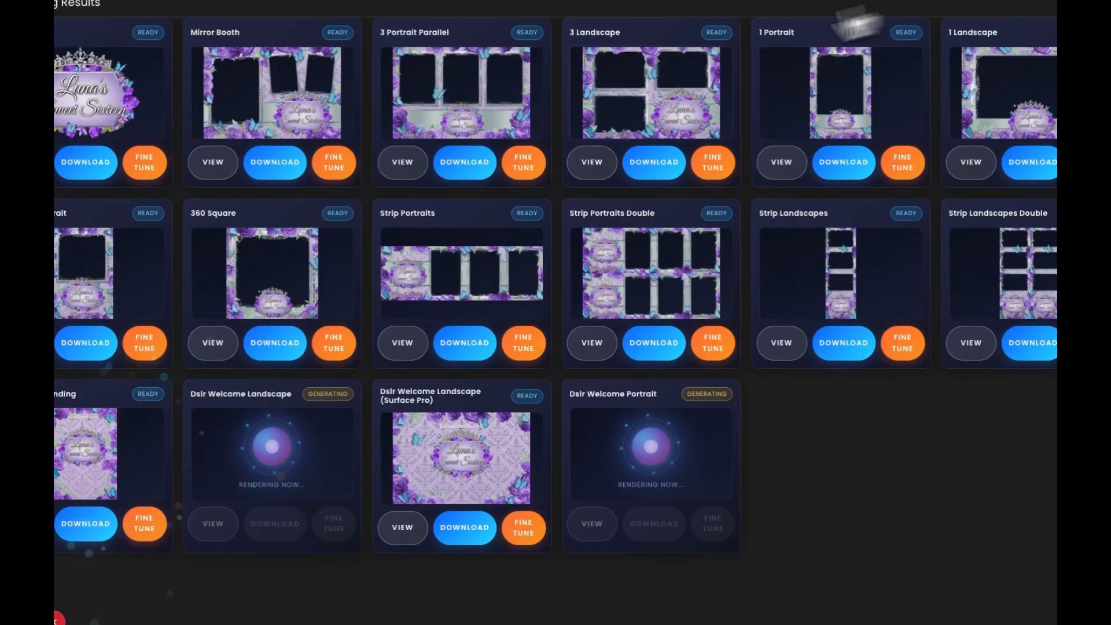
{"action": "left_click", "coordinate": [595, 171]}
{"action": "left_click", "coordinate": [973, 4]}
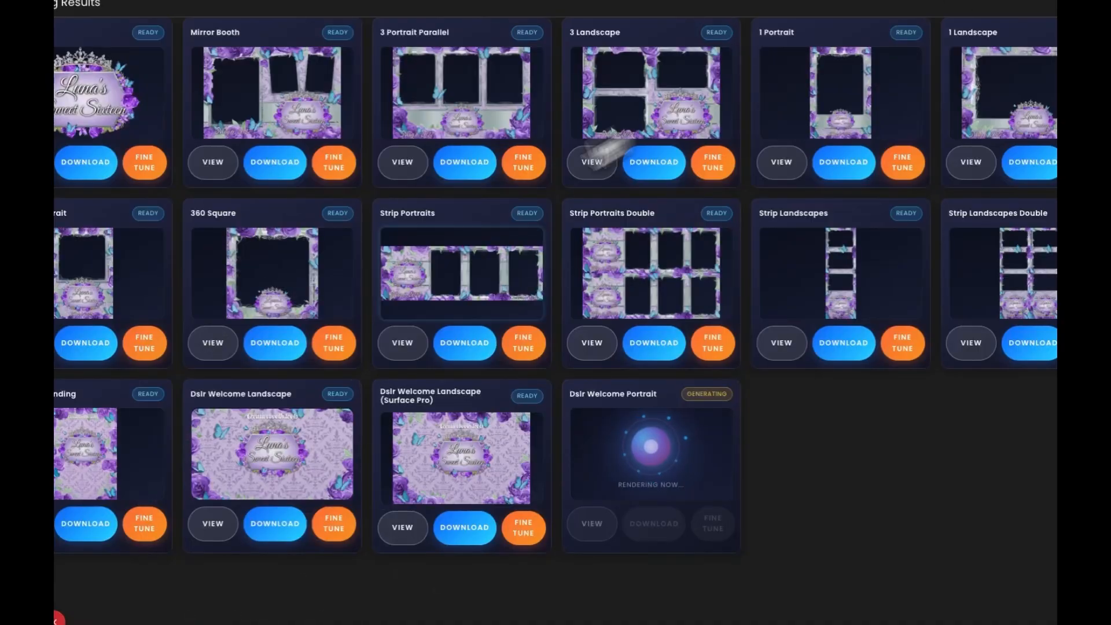
- Open the Mirror Booth layout for fine tuning, try a hue adjustment, reset it, and close the editor
{"action": "left_click", "coordinate": [338, 163]}
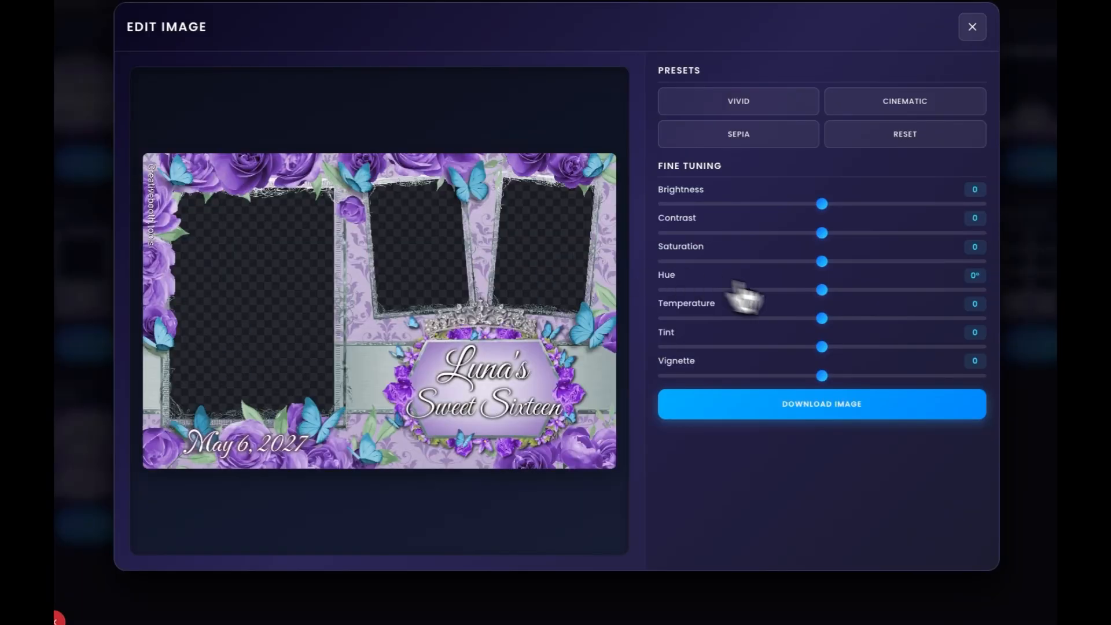
{"action": "mouse_move", "coordinate": [821, 289]}
{"action": "left_mouse_down"}
{"action": "mouse_move", "coordinate": [801, 291]}
{"action": "mouse_move", "coordinate": [822, 292]}
{"action": "left_mouse_up"}
{"action": "left_click", "coordinate": [912, 141]}
{"action": "left_click", "coordinate": [971, 27]}
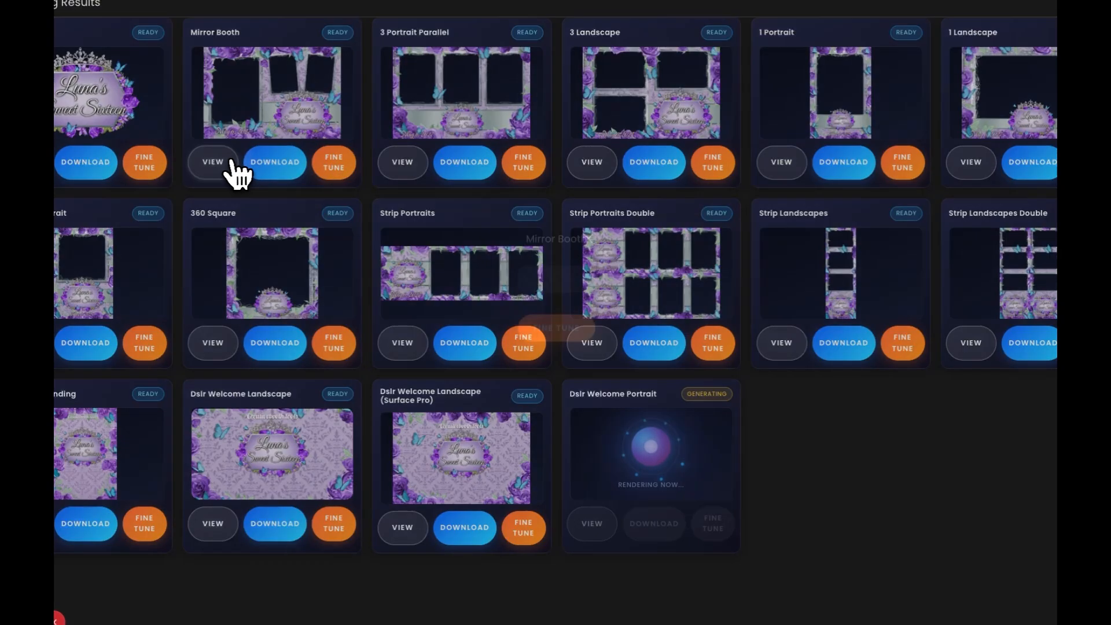
- Examine the Mirror Booth layout enlarged and close its preview
{"action": "left_click", "coordinate": [229, 164]}
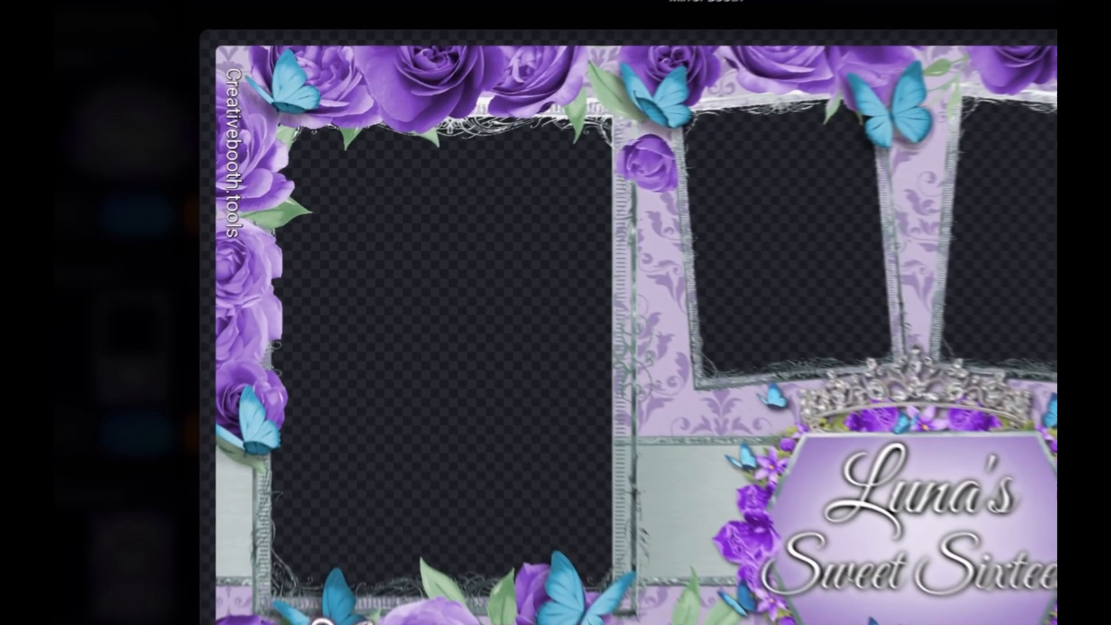
{"action": "left_click", "coordinate": [859, 70]}
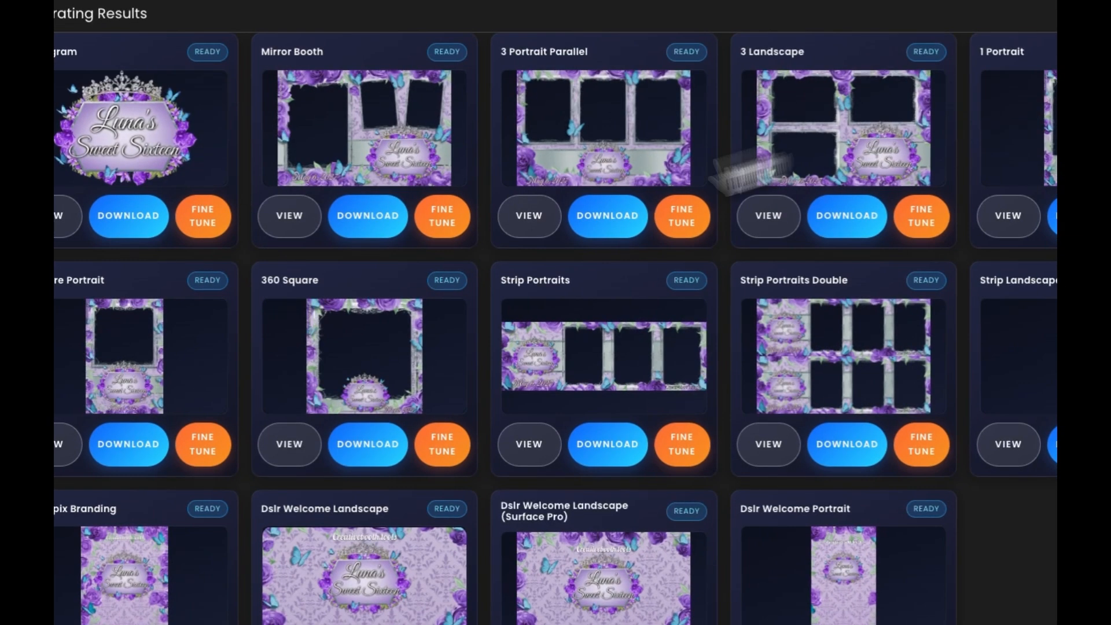